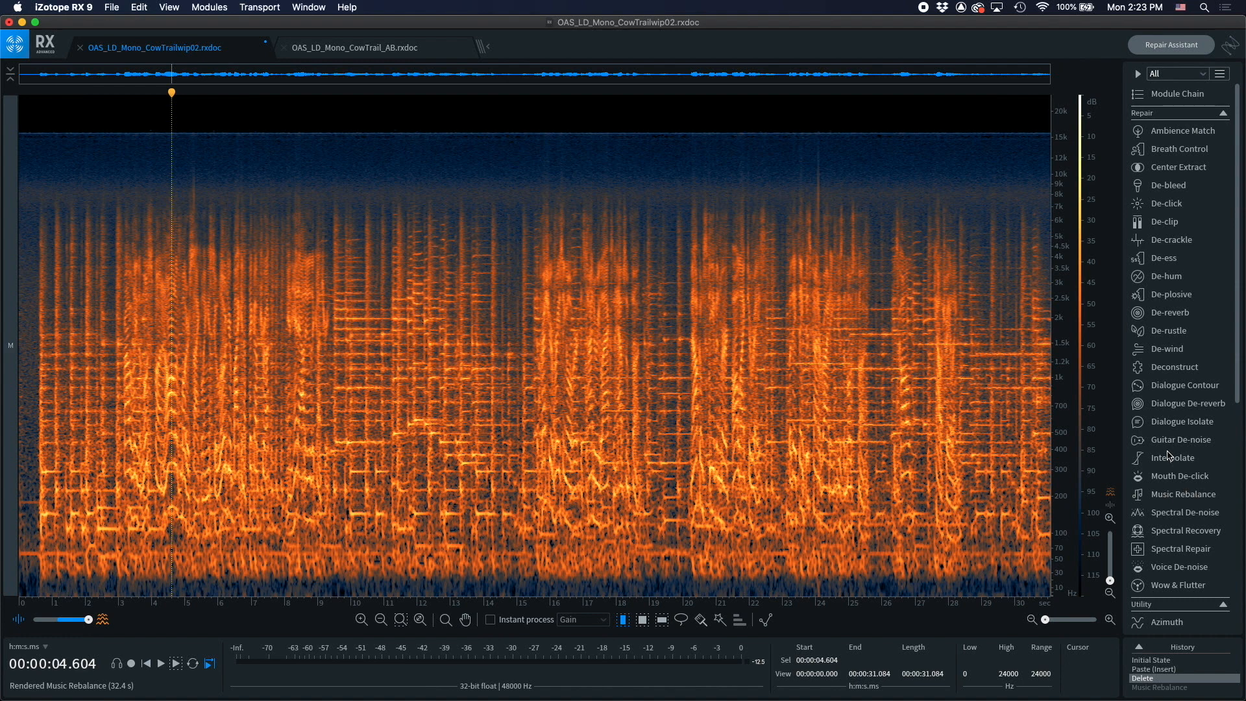
- Open the Dialogue Isolate, Music Rebalance and Spectral Recovery modules
click(1141, 425)
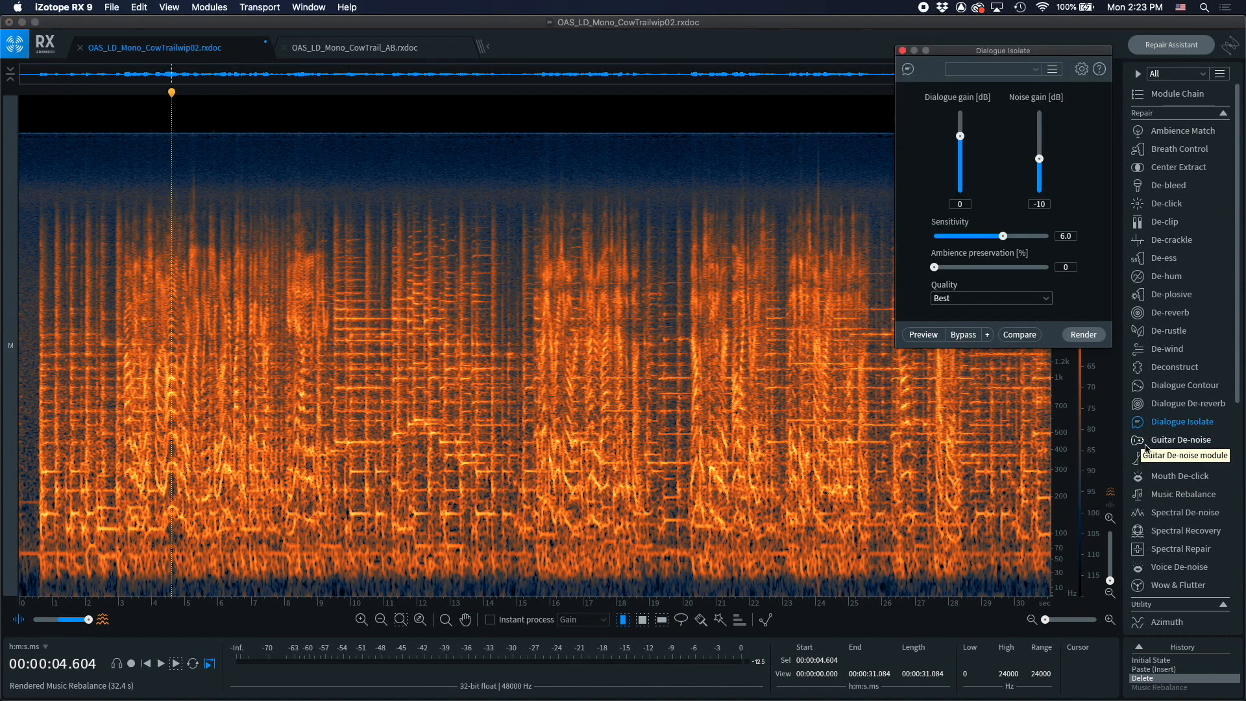
click(1142, 495)
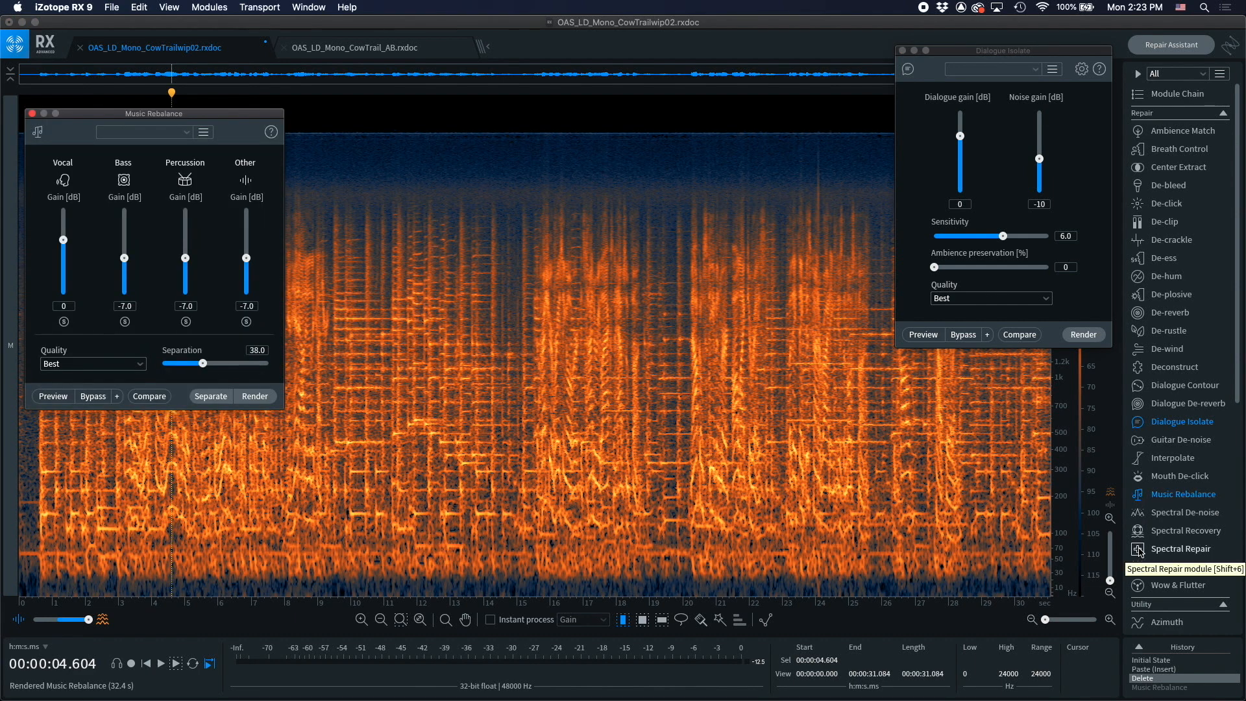
click(1142, 532)
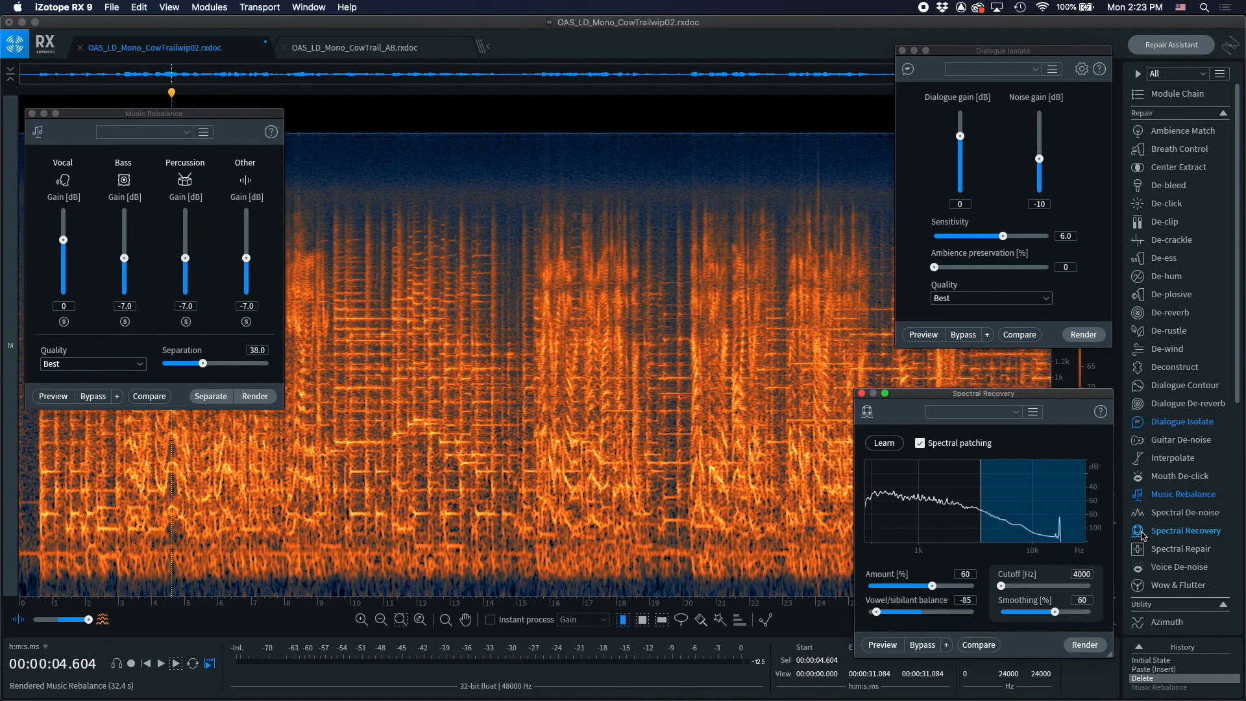
- Render Music Rebalance with vocal gain at 0 dB and bass, percussion and other at -7 dB
click(242, 134)
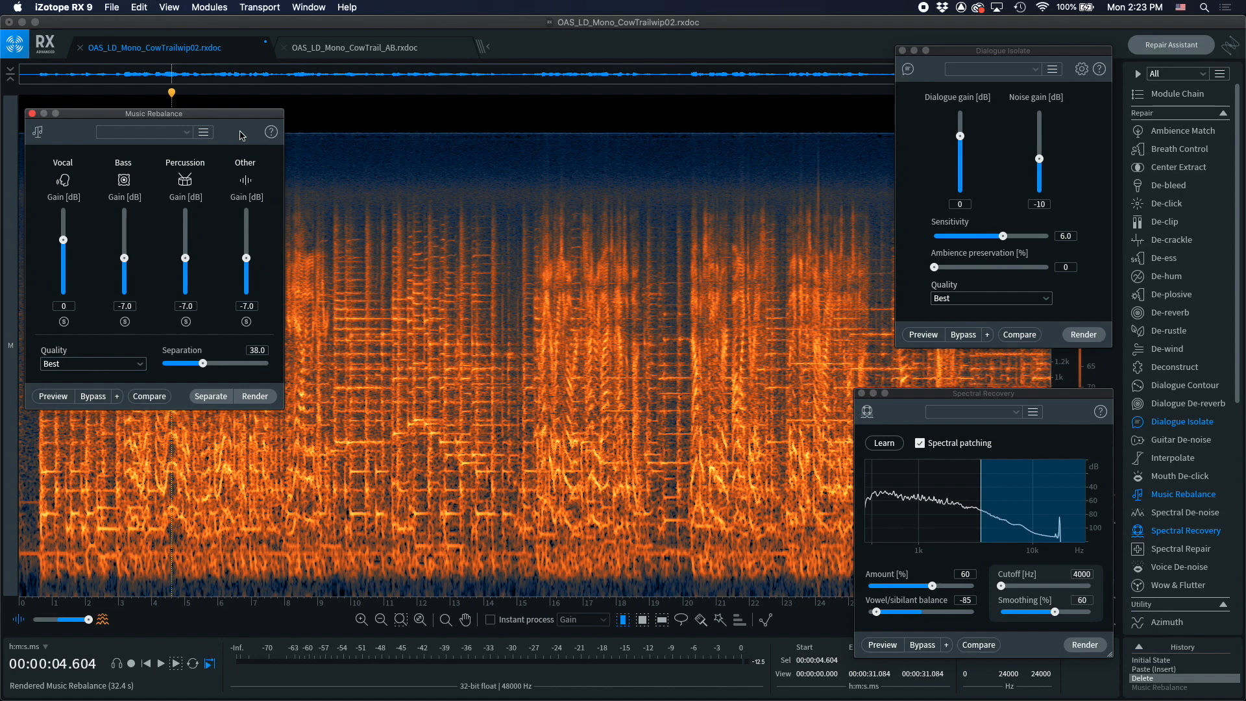
click(255, 396)
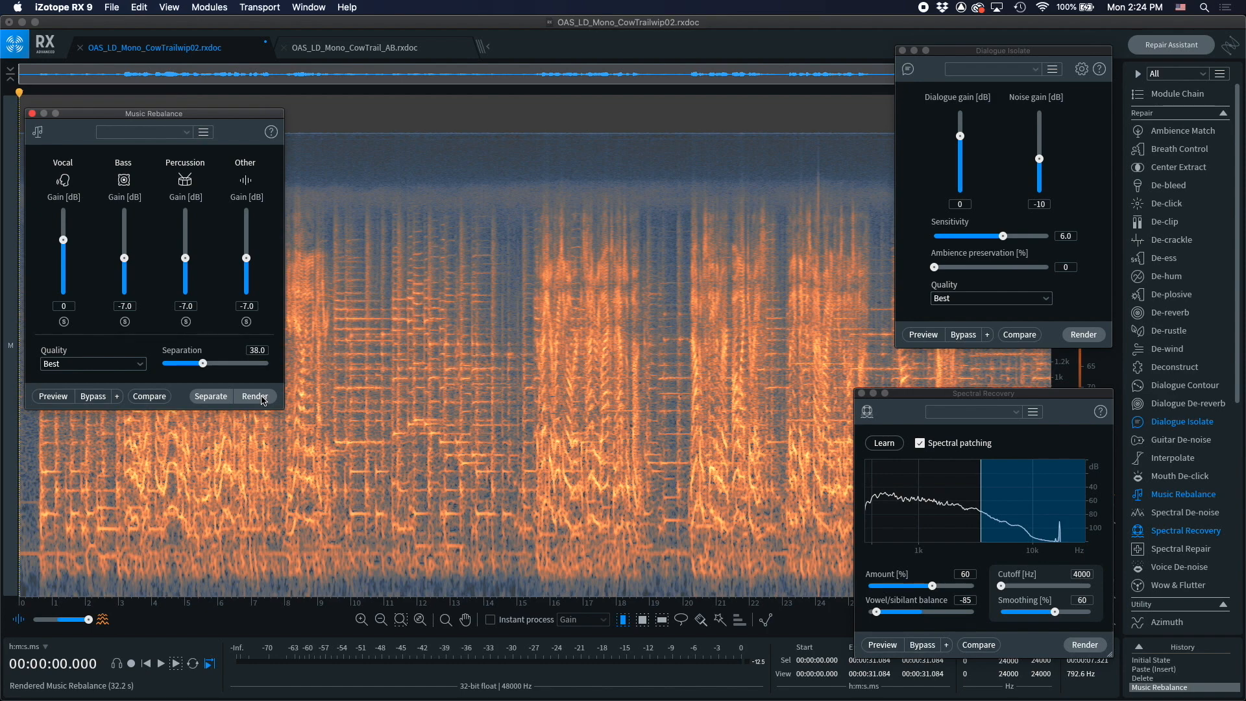
- Compare the audio from about 13 s without and with the Music Rebalance by undoing and redoing it between playbacks
click(458, 335)
key(super+a)
key(super+z)
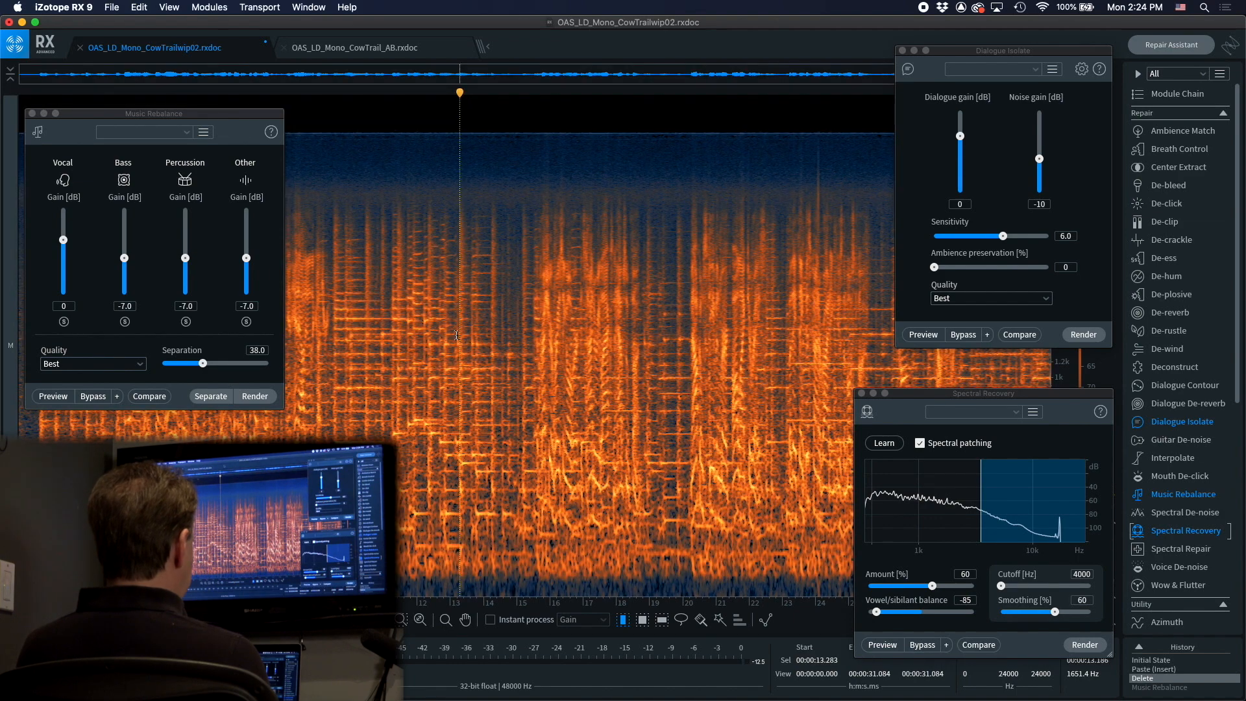
key(space)
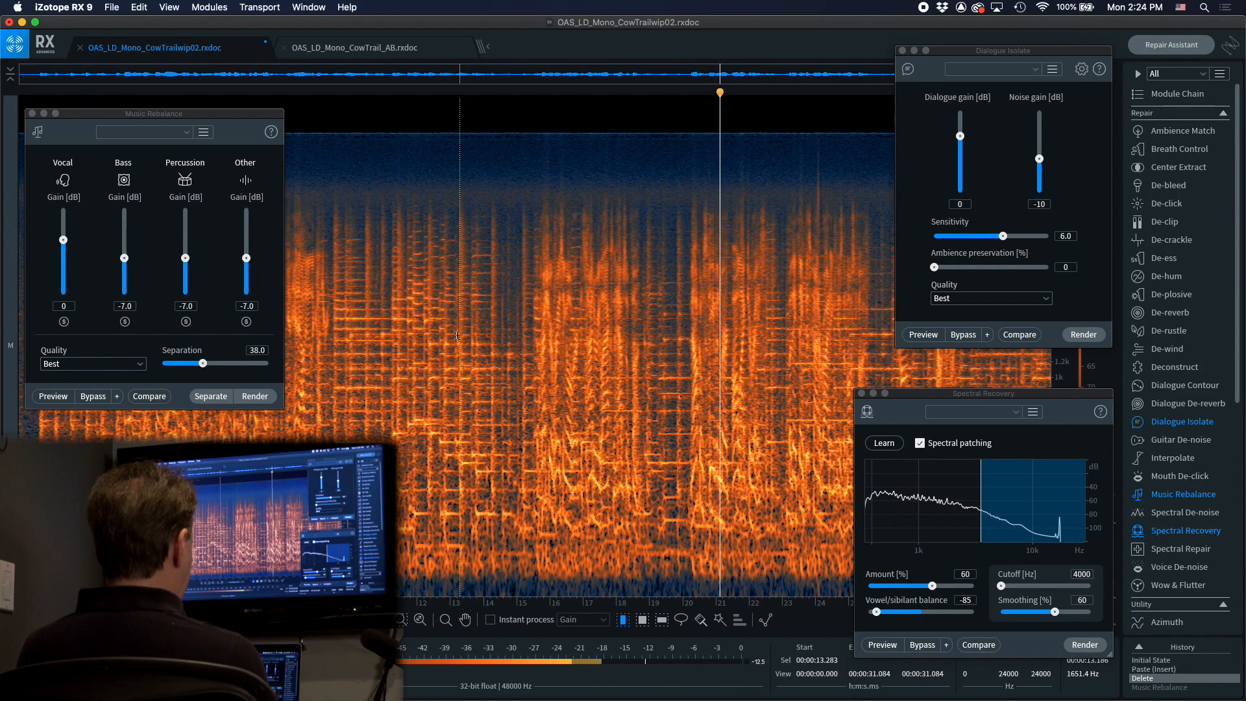
key(super+shift+z)
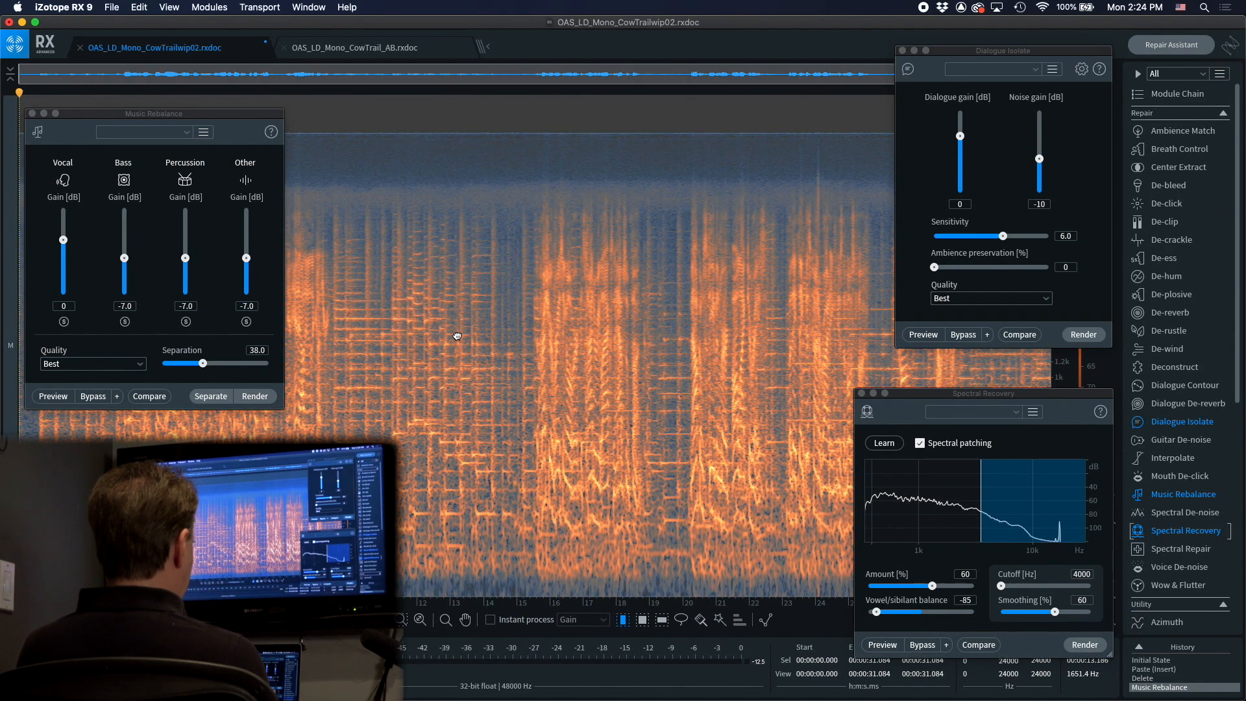
click(456, 335)
key(space)
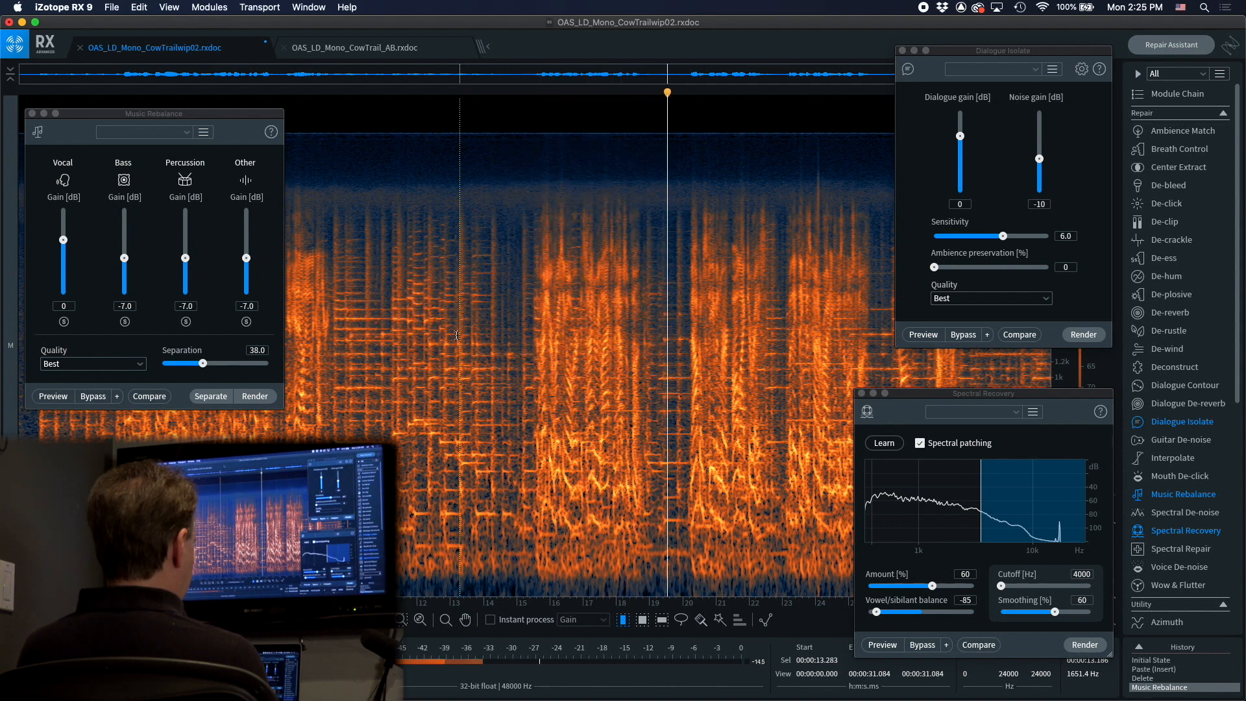
key(space)
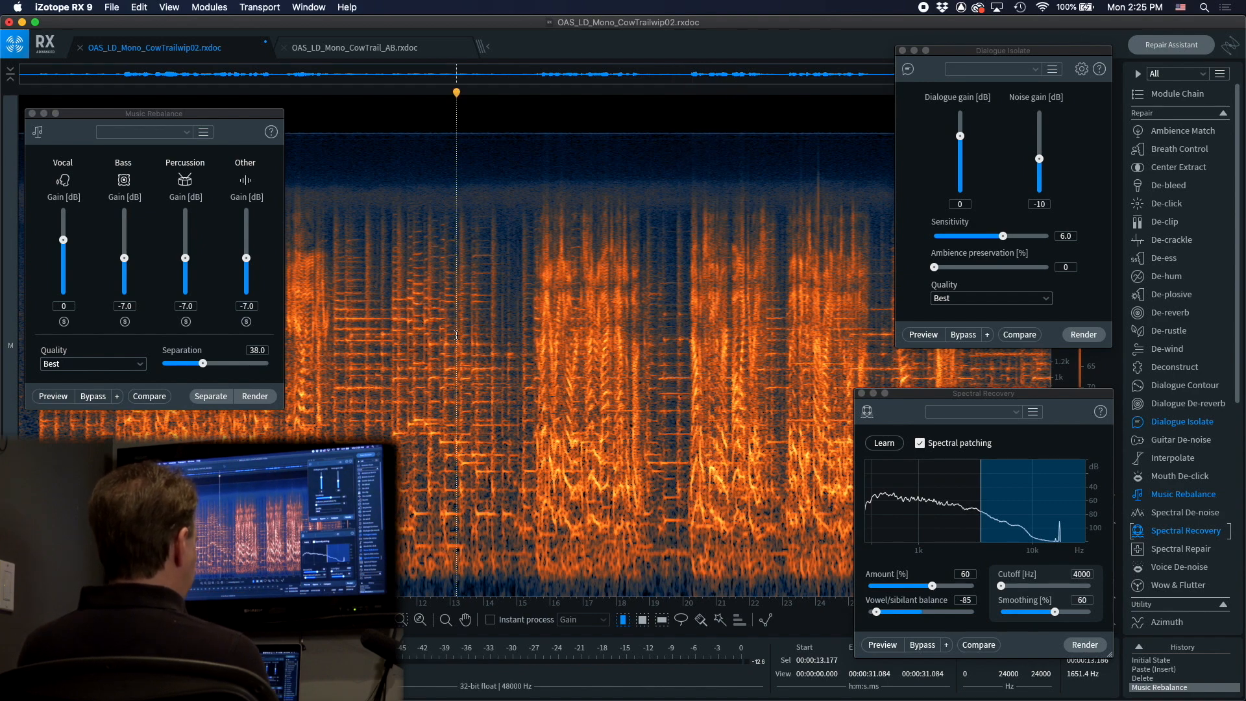
- Lower the Dialogue Isolate noise gain to -Inf. and render it on the whole file
click(1069, 188)
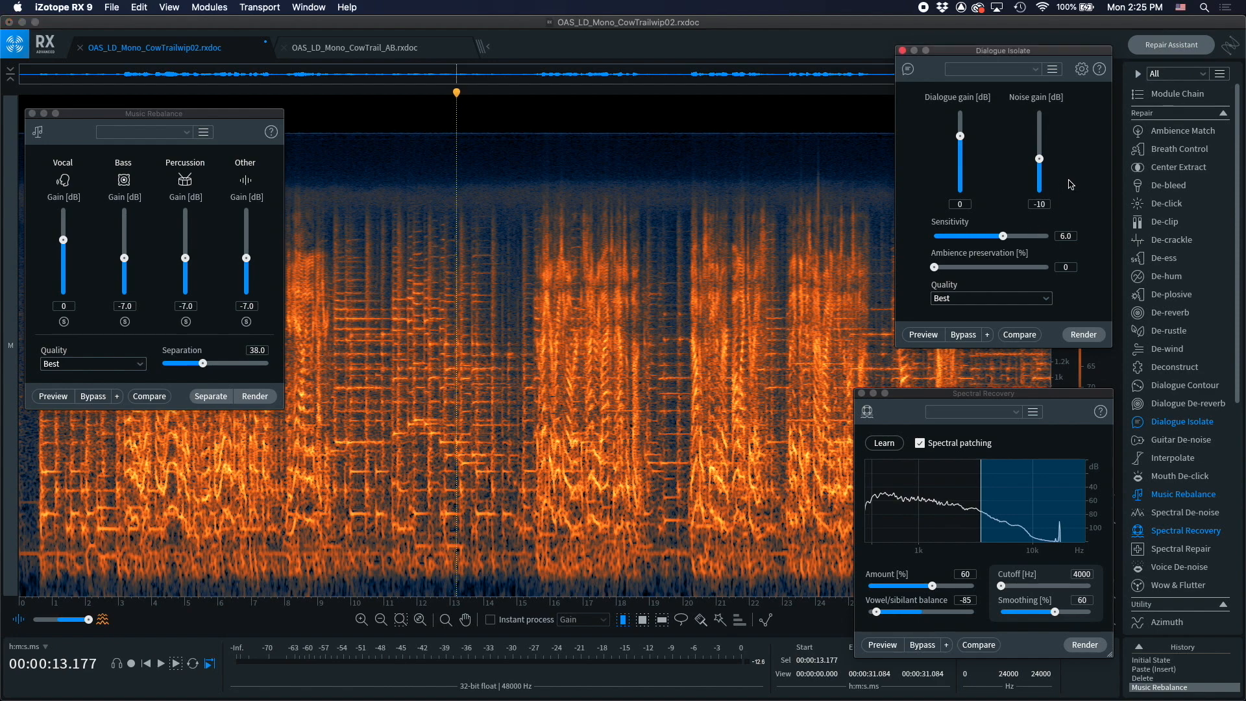
drag(1039, 159, 1046, 279)
click(1096, 337)
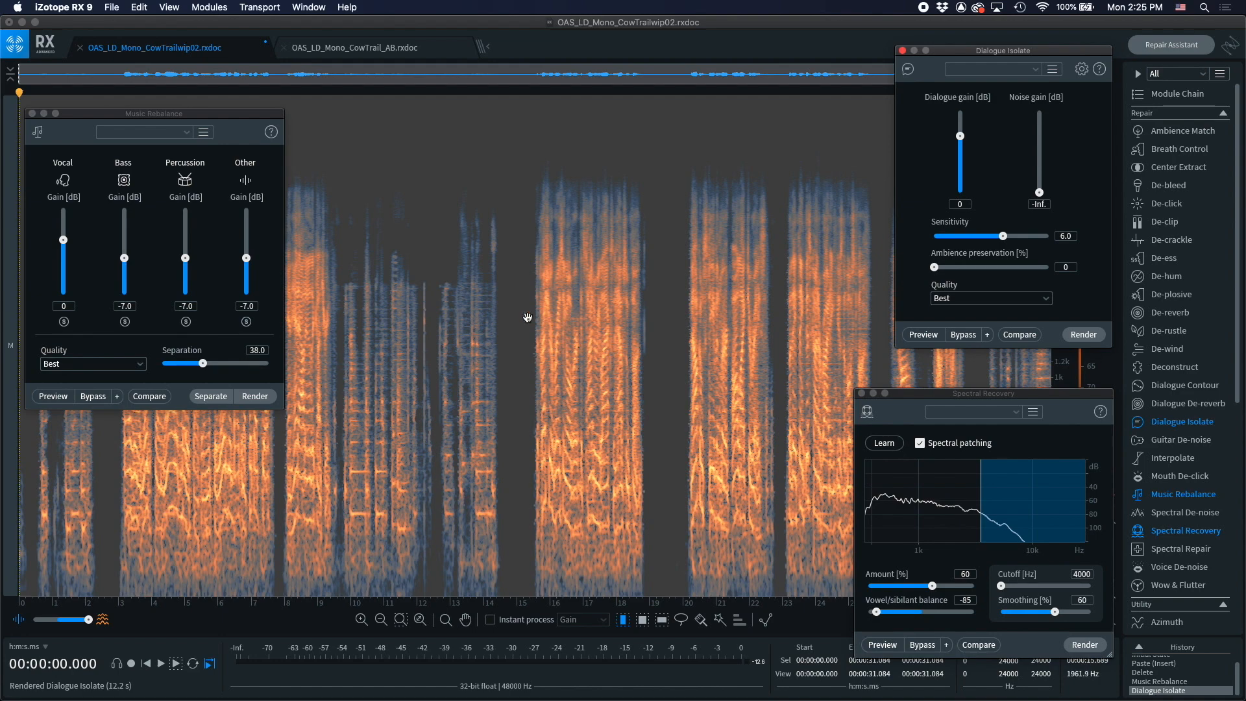
- Play back the isolated dialogue from about 12.6 s to check the result
click(443, 289)
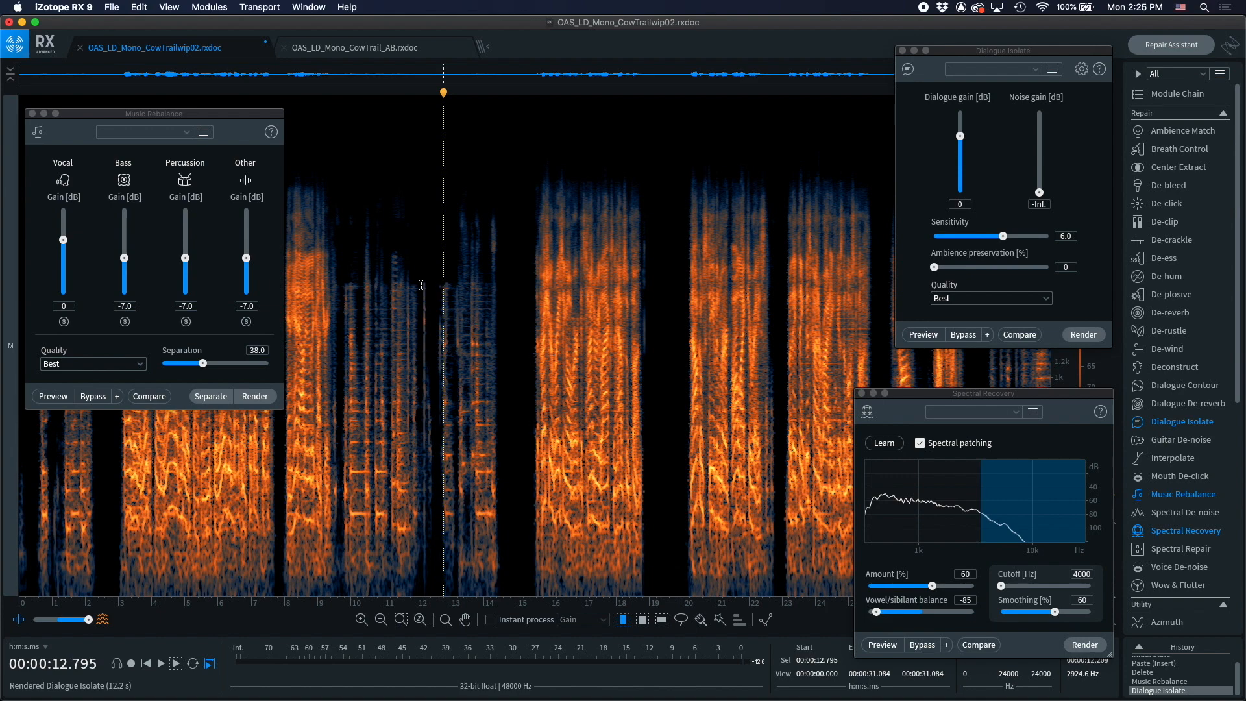
click(419, 287)
click(436, 290)
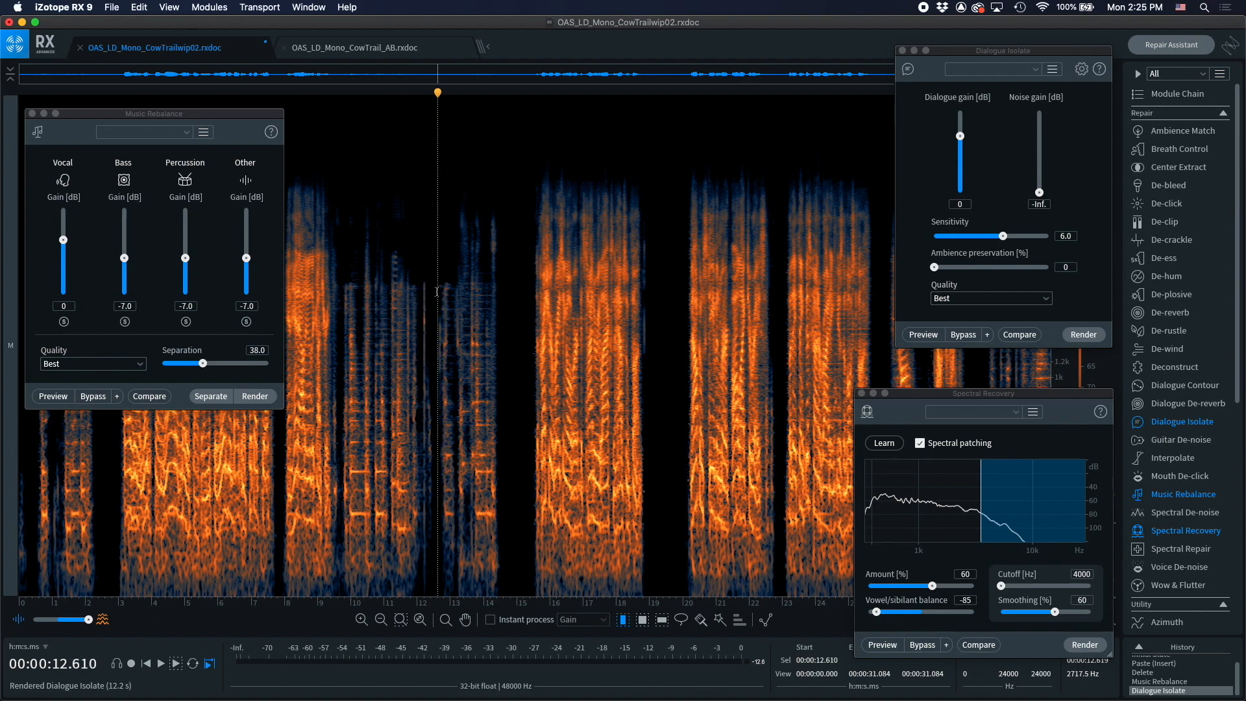
key(space)
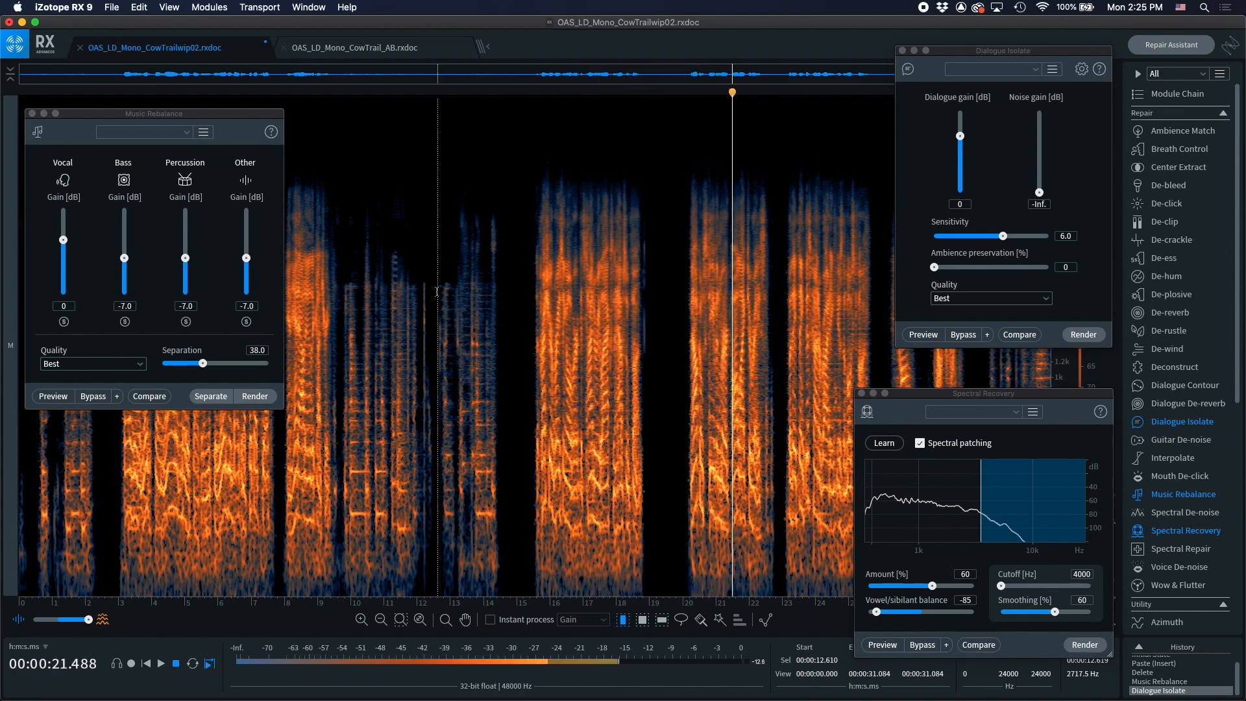
key(space)
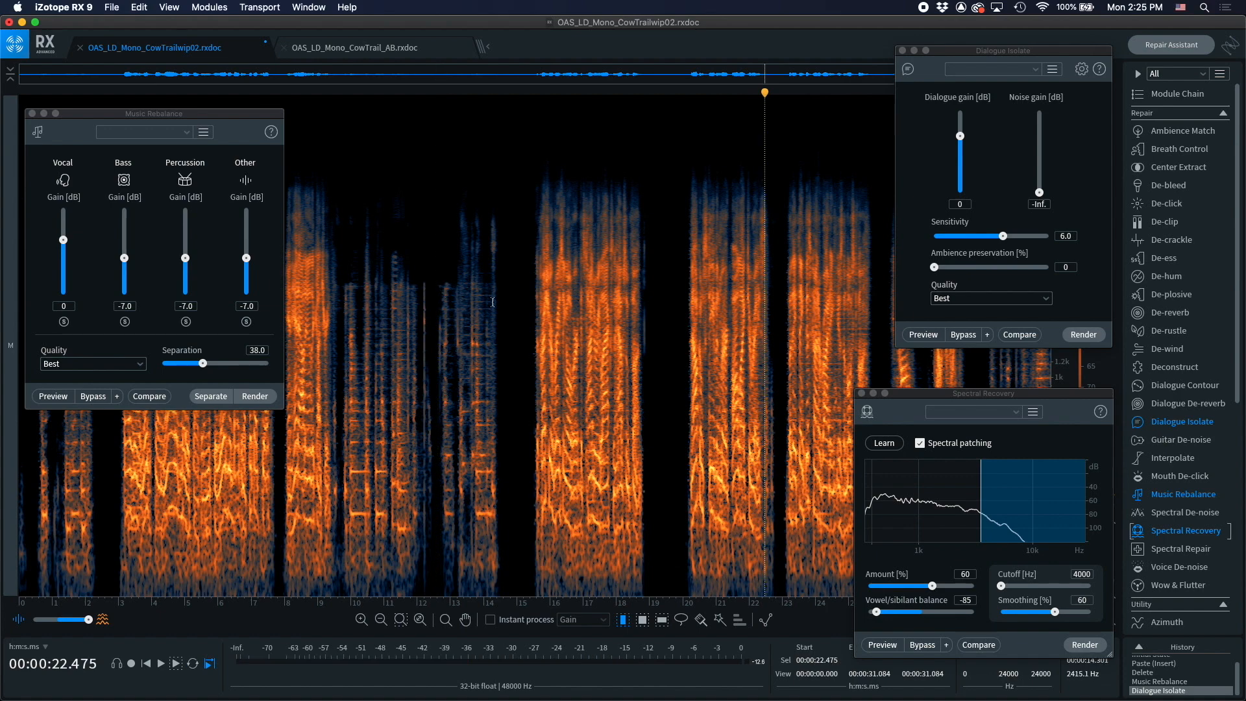
- Render Spectral Recovery with amount 60% and cutoff 4000 Hz, and listen to the result from 15 s
click(1076, 415)
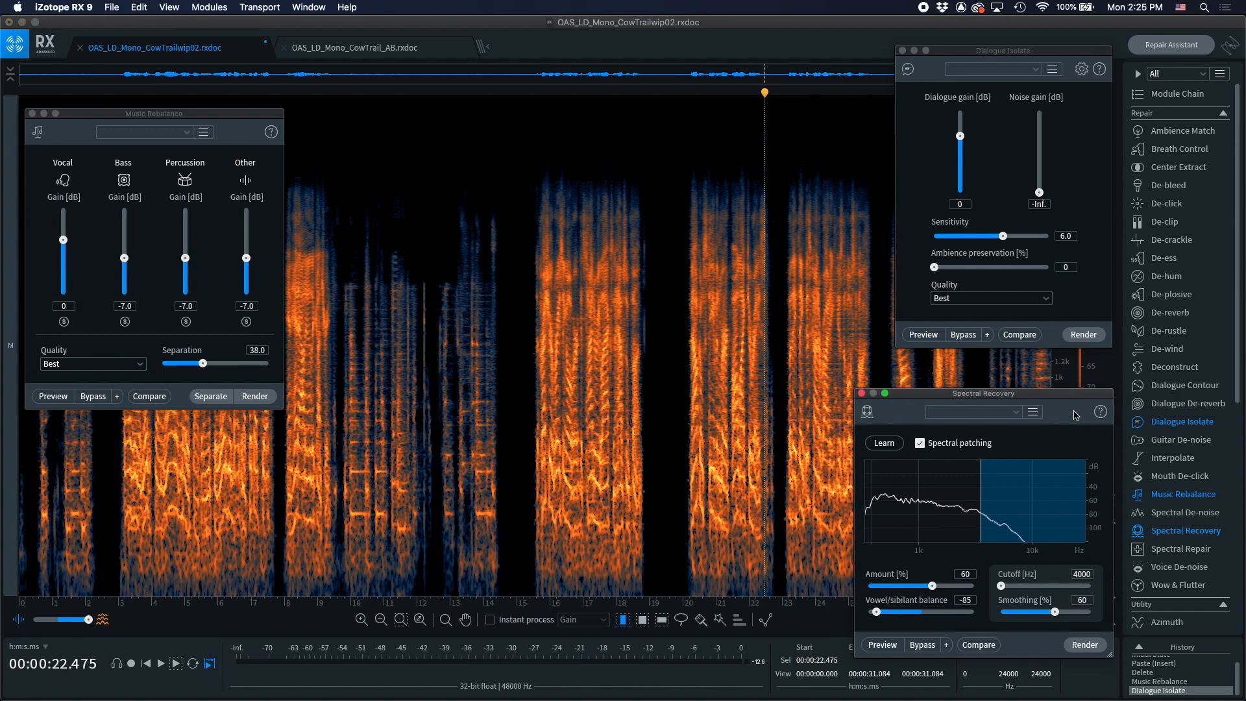
click(1089, 649)
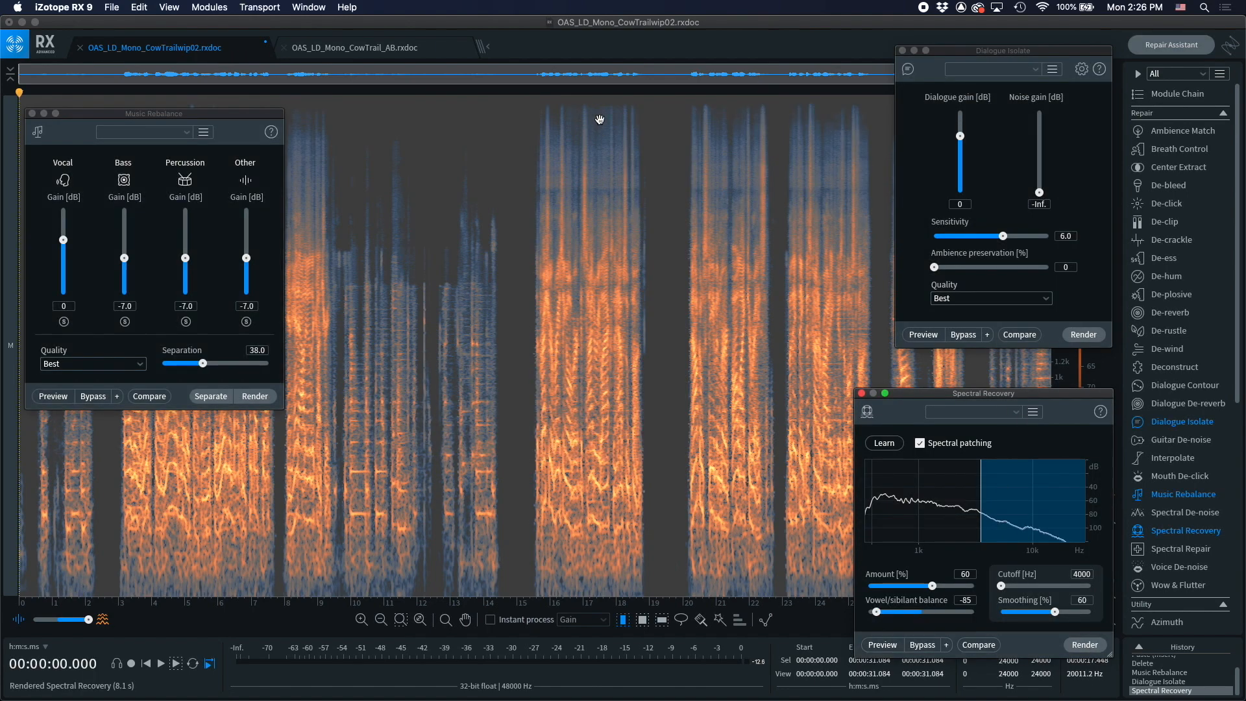
click(521, 215)
click(516, 213)
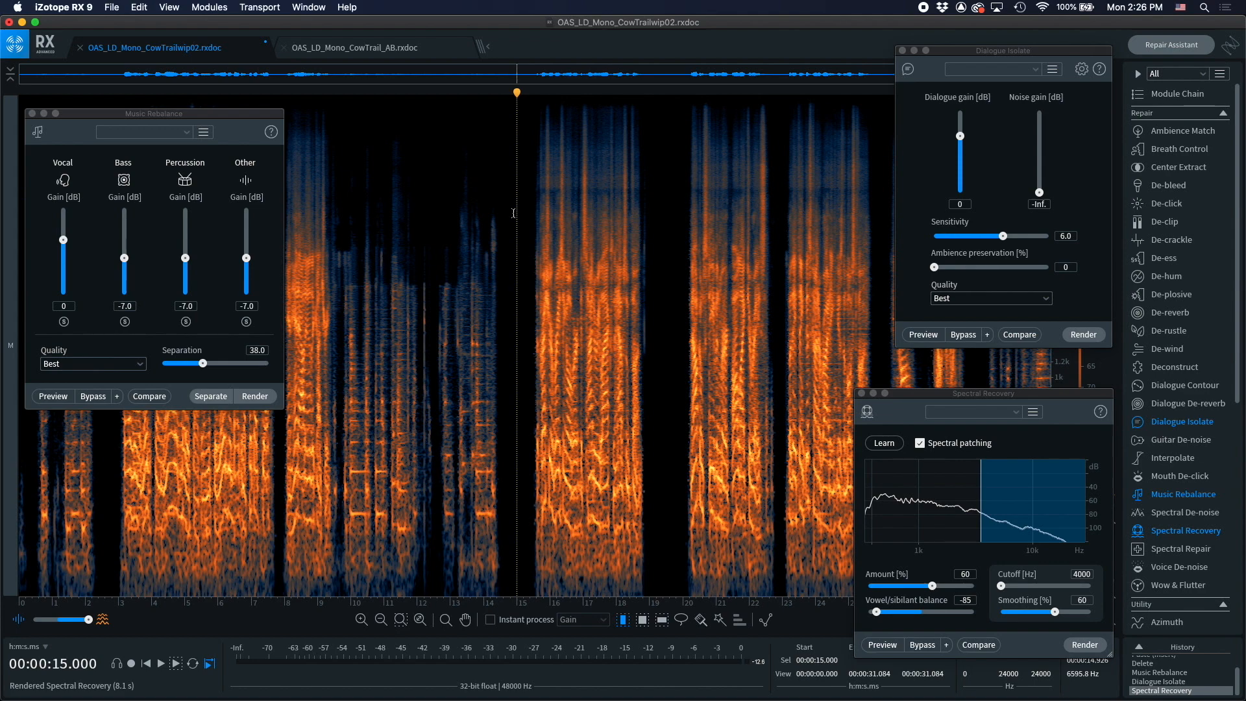
key(space)
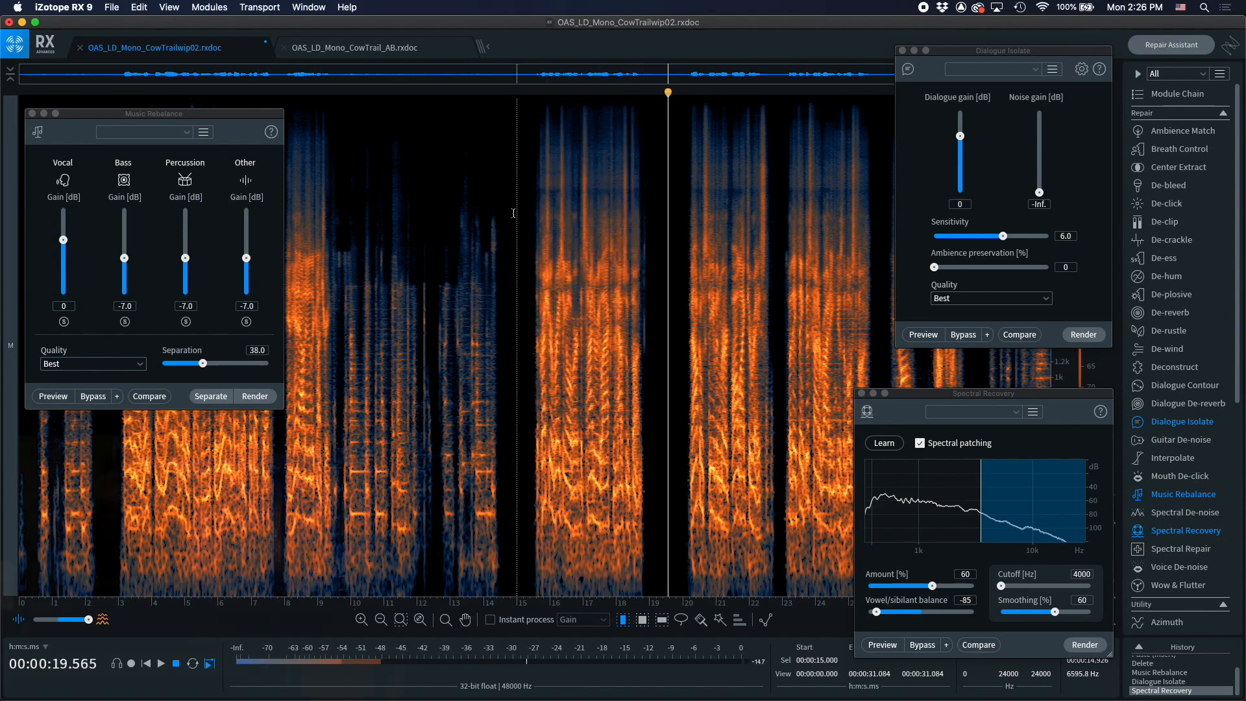
key(space)
- Silence the music-only gap from about 9.5 s to 15 s and the opening up to about 2.7 s
drag(513, 213, 333, 241)
key(Delete)
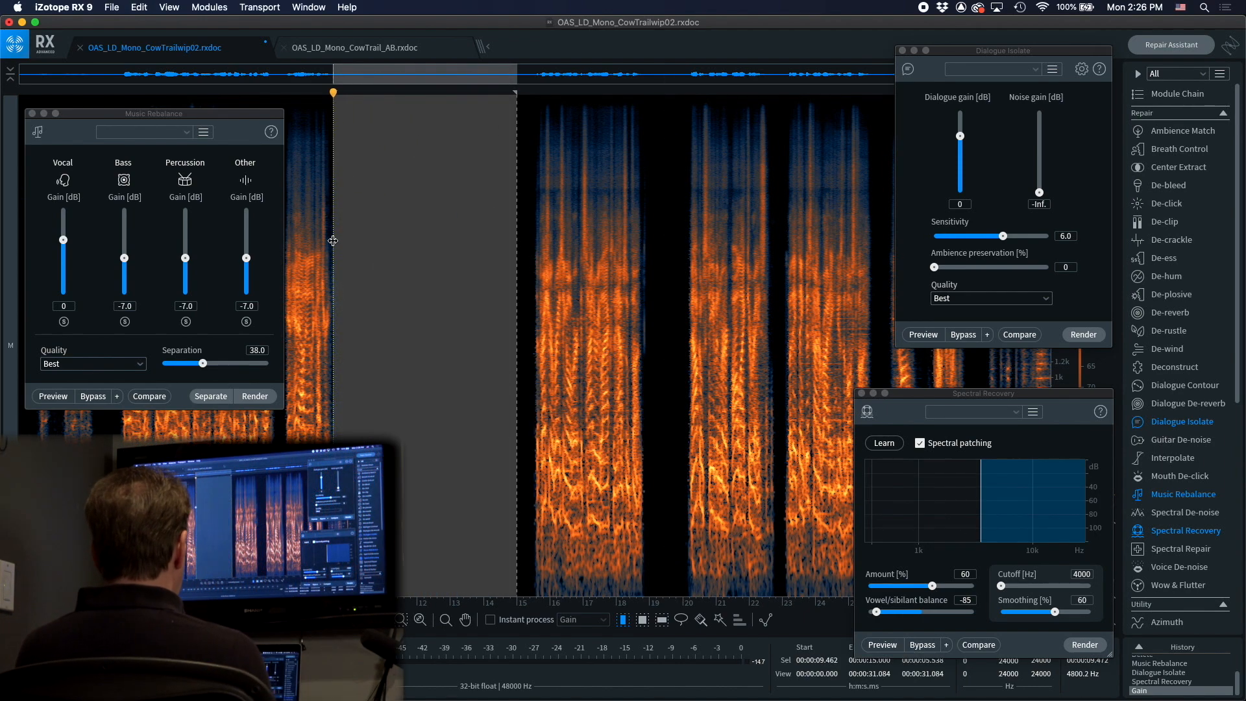
drag(108, 448, 16, 448)
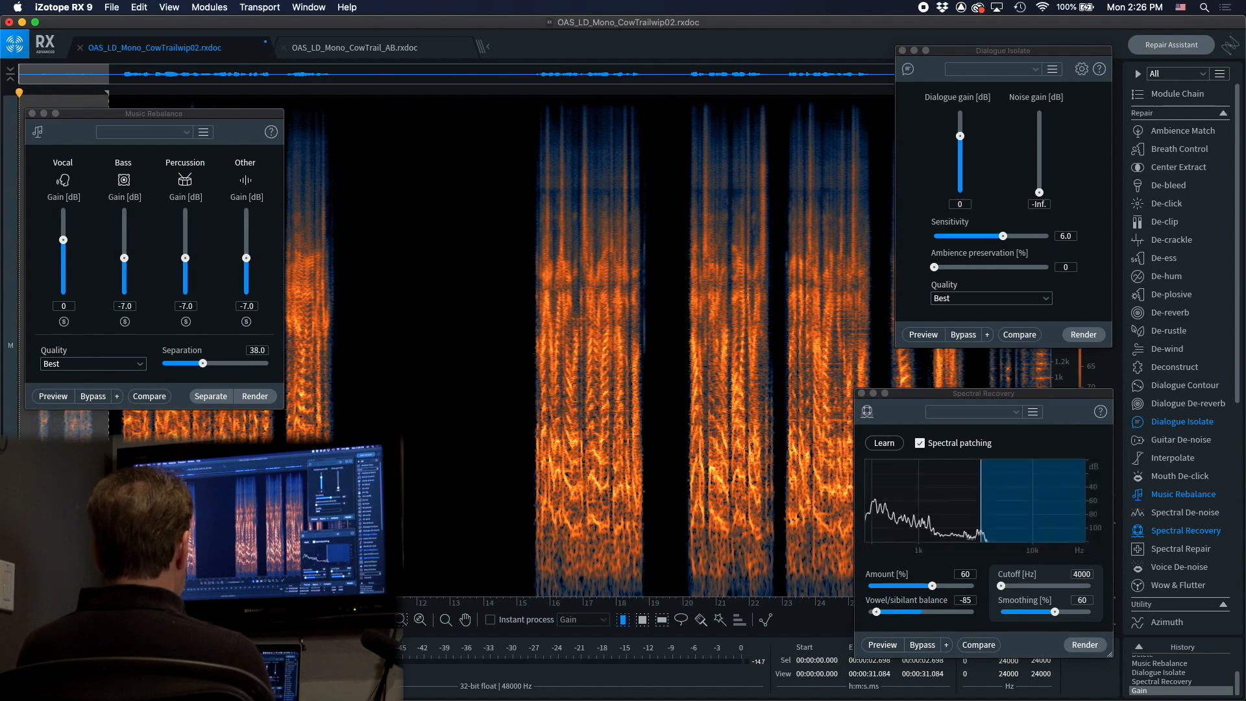
key(Delete)
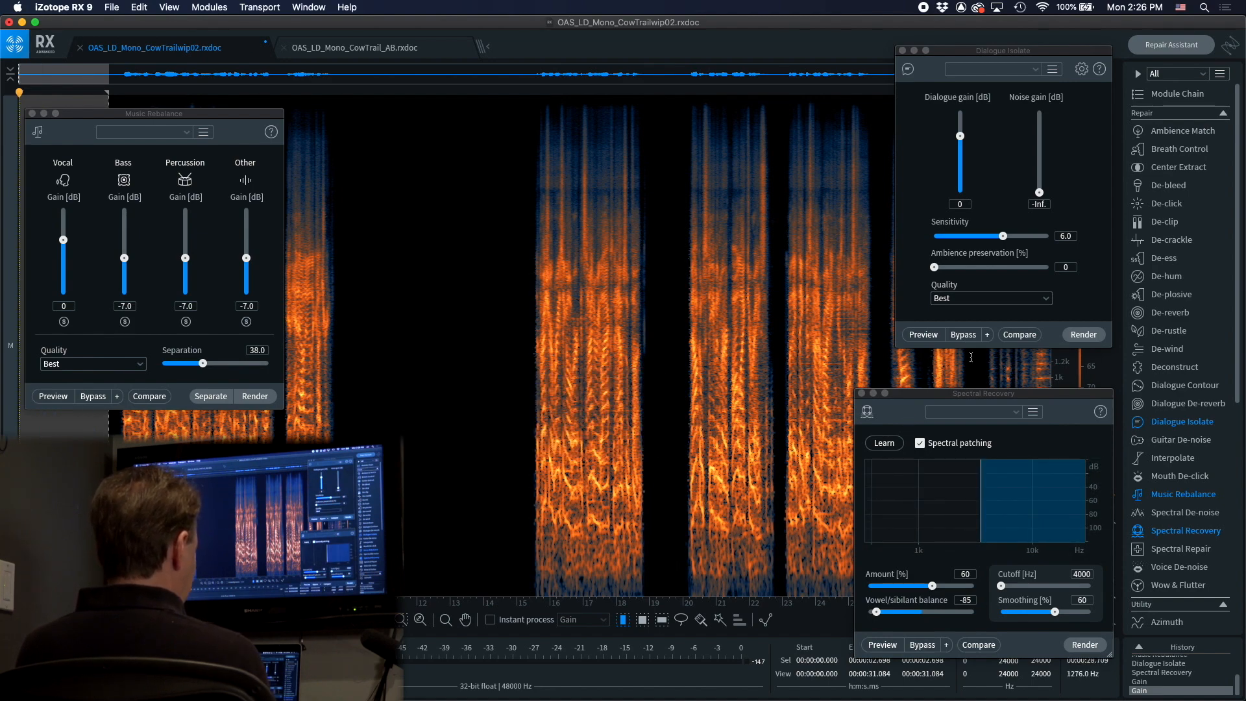
- Close the Spectral Recovery and Dialogue Isolate modules and silence the audio from about 29.1 s to the end
click(860, 394)
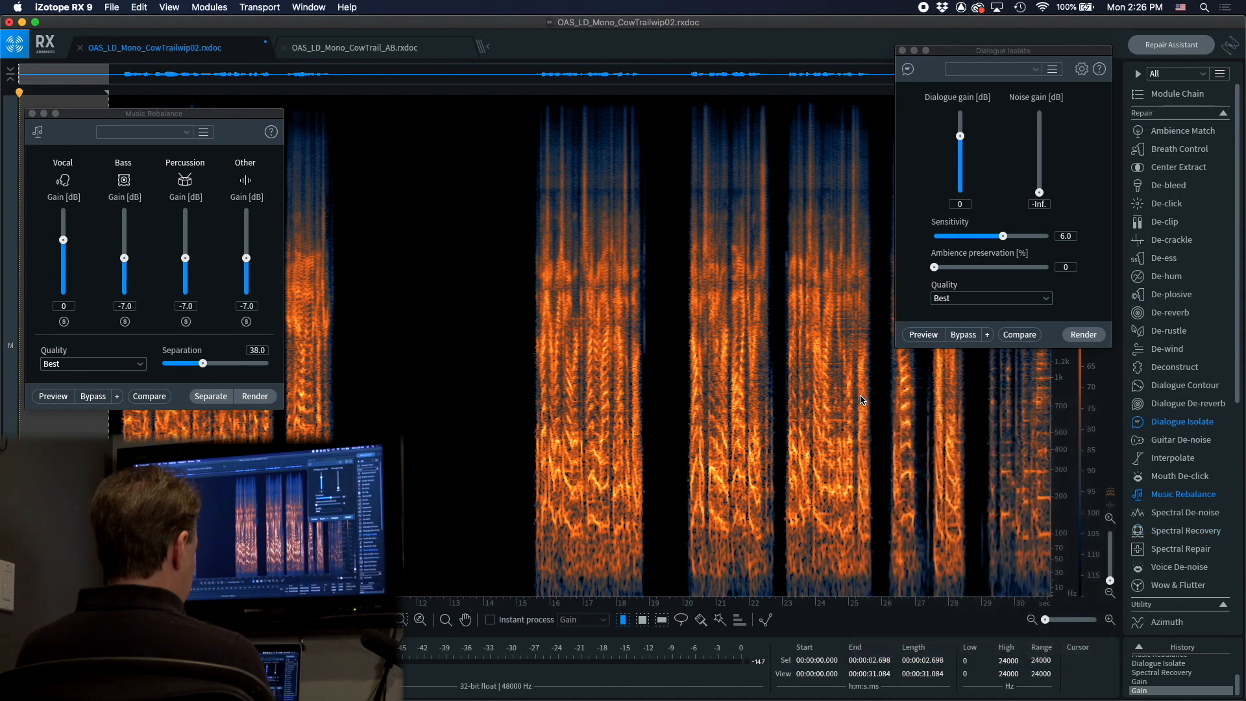
click(902, 51)
drag(985, 298, 1054, 300)
key(BackSpace)
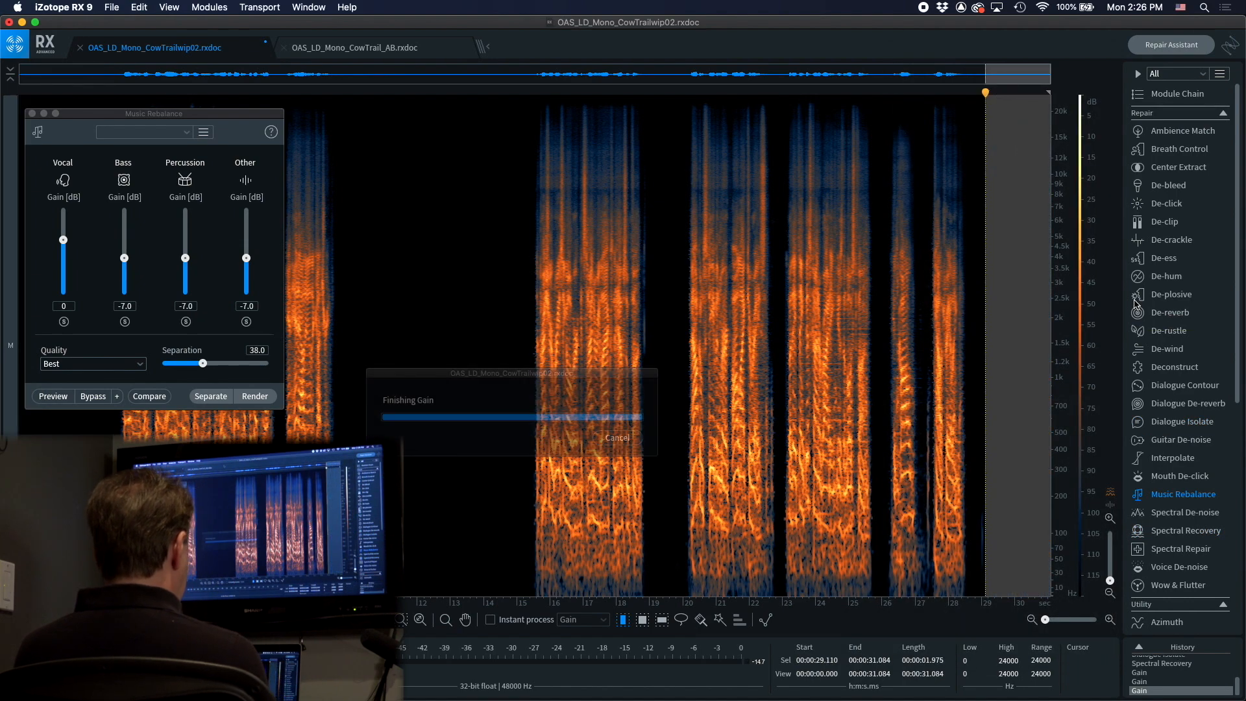
- Listen repeatedly to the dialogue phrase between about 15.4 s and 18.7 s for leftover music
click(589, 316)
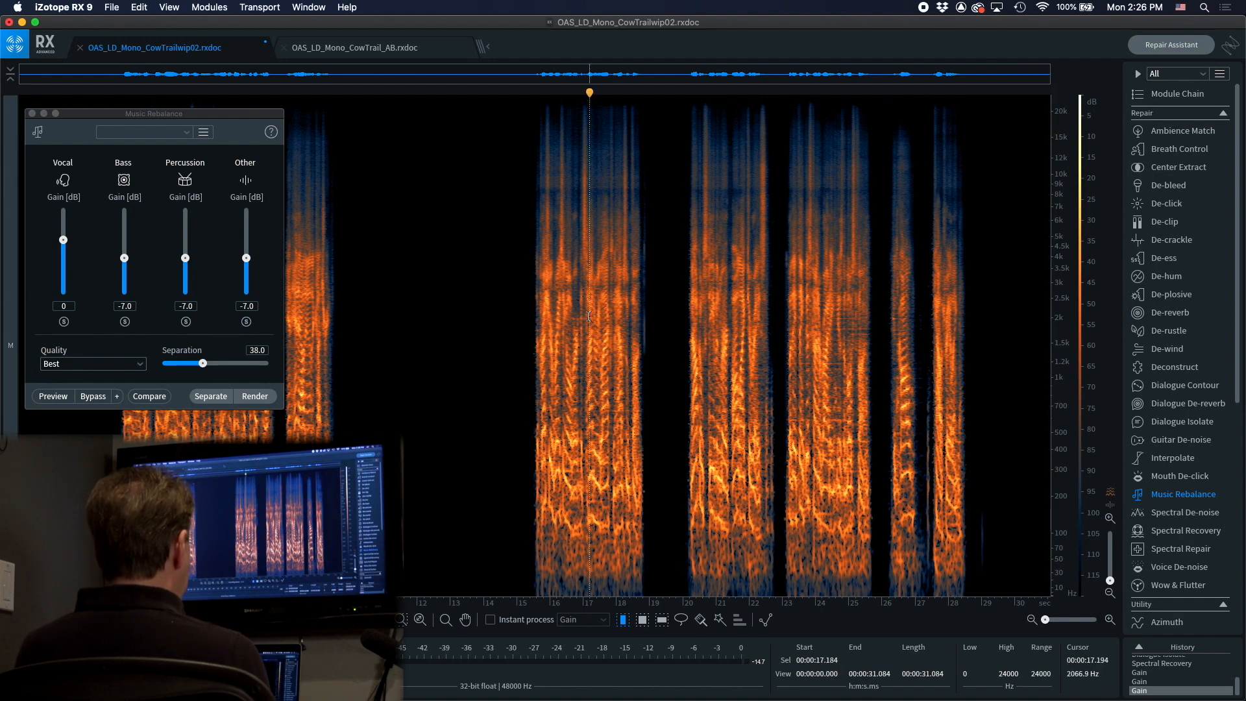
scroll(590, 316, up, 8)
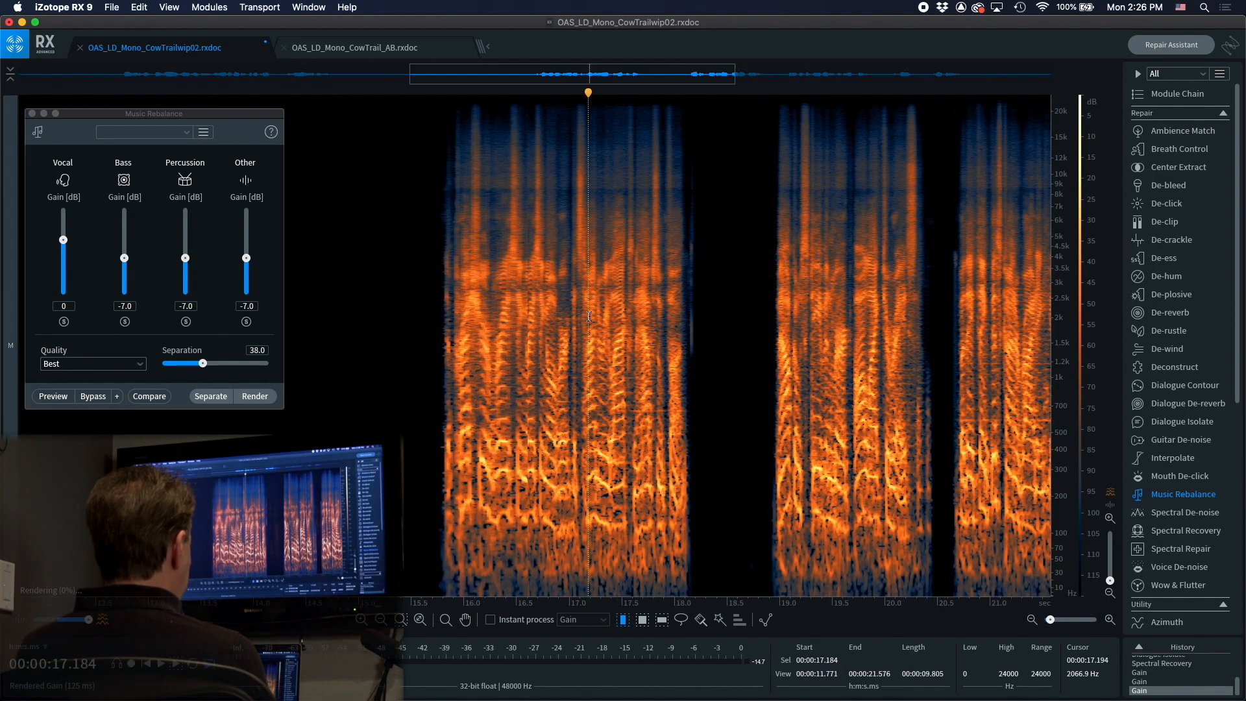
scroll(589, 316, up, 2)
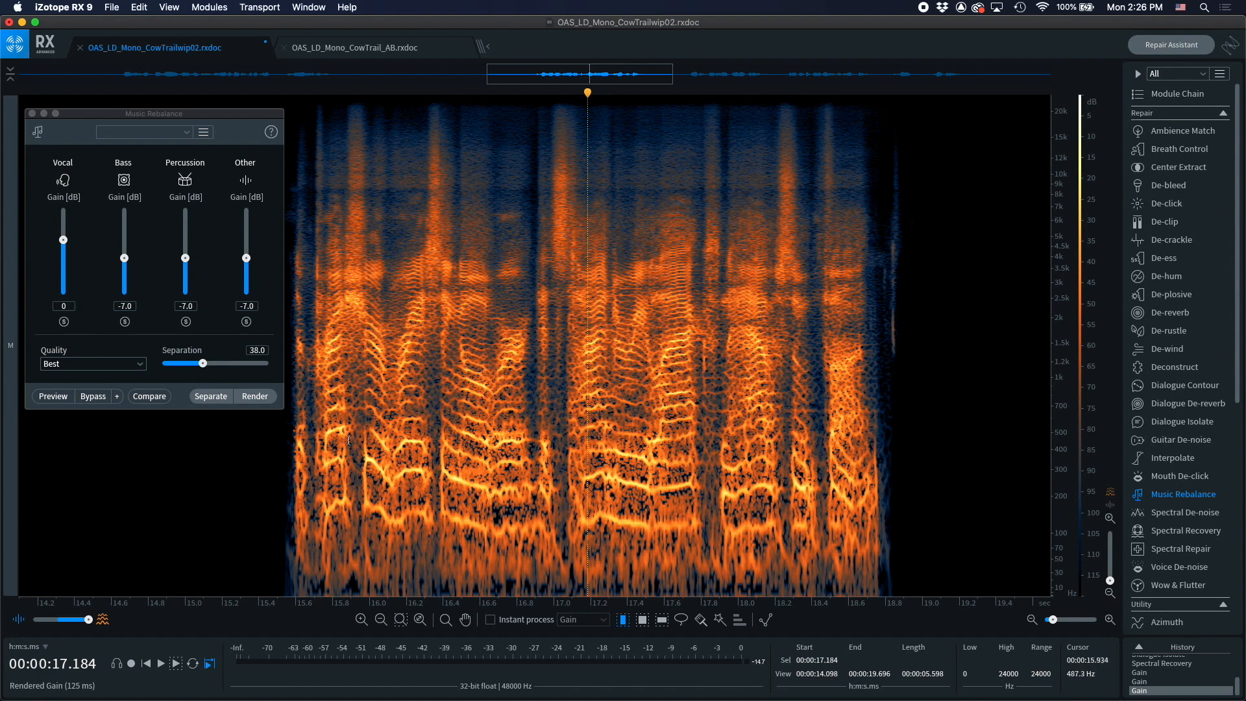
click(266, 463)
key(space)
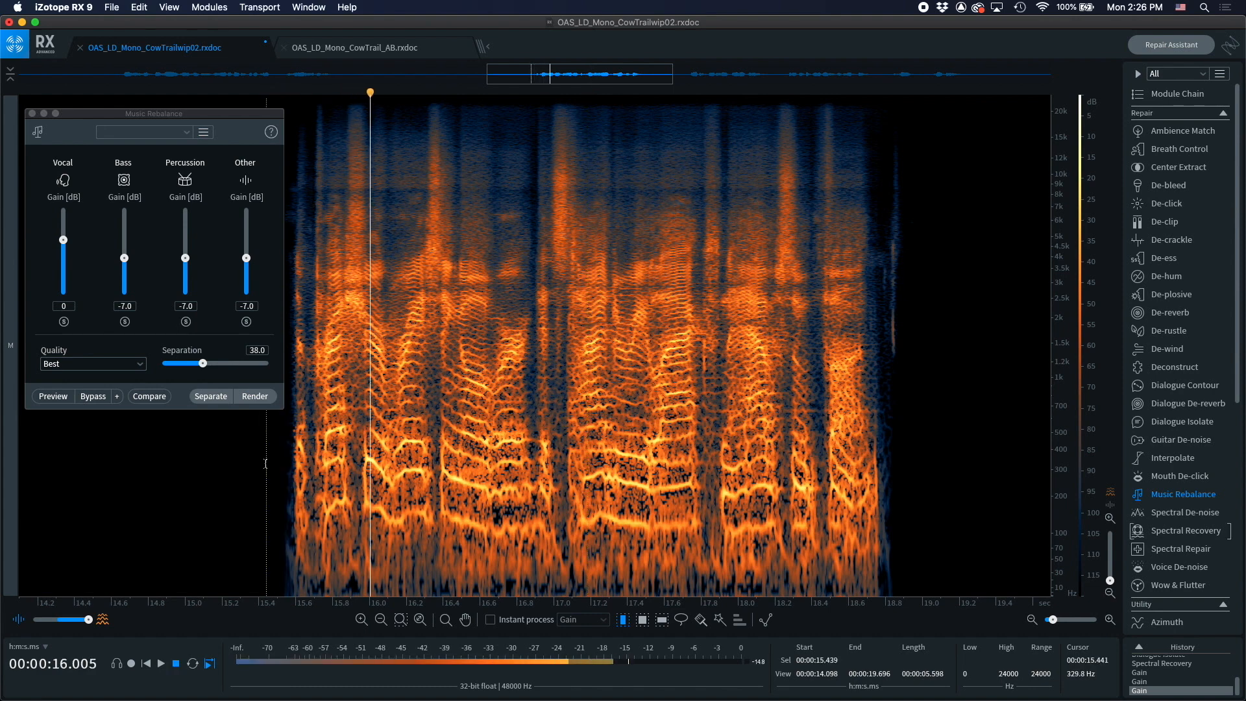
key(space)
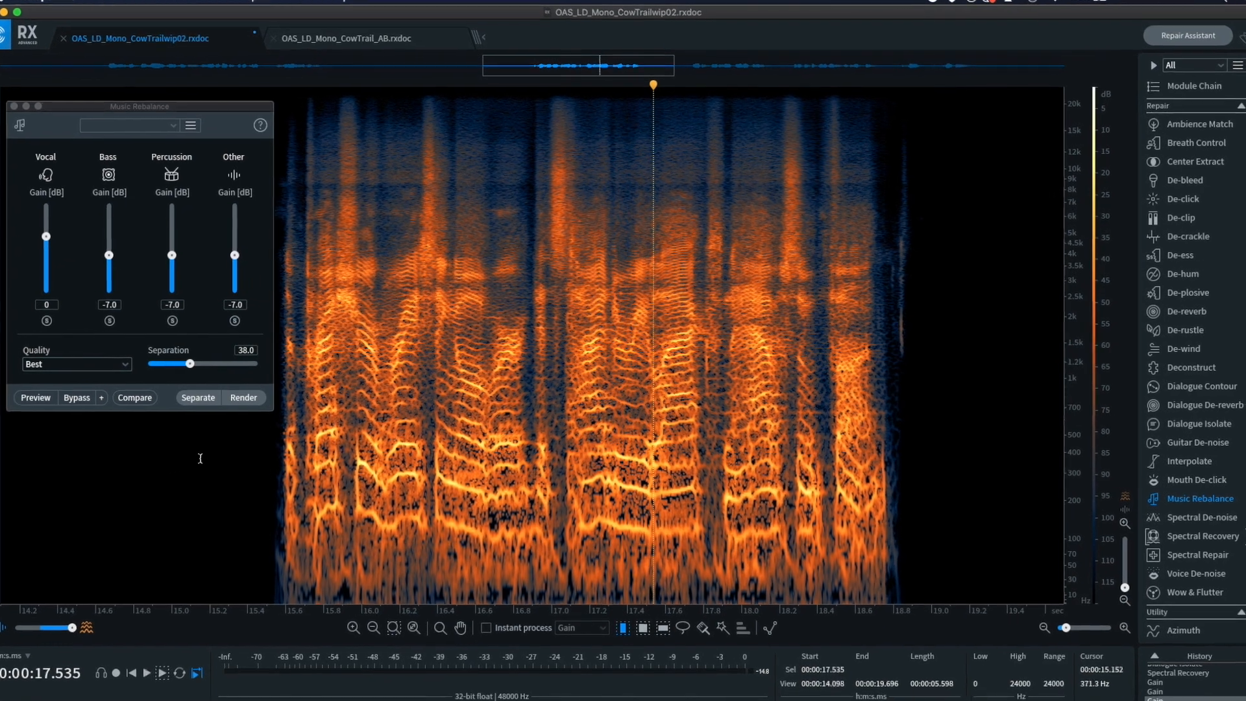
click(214, 452)
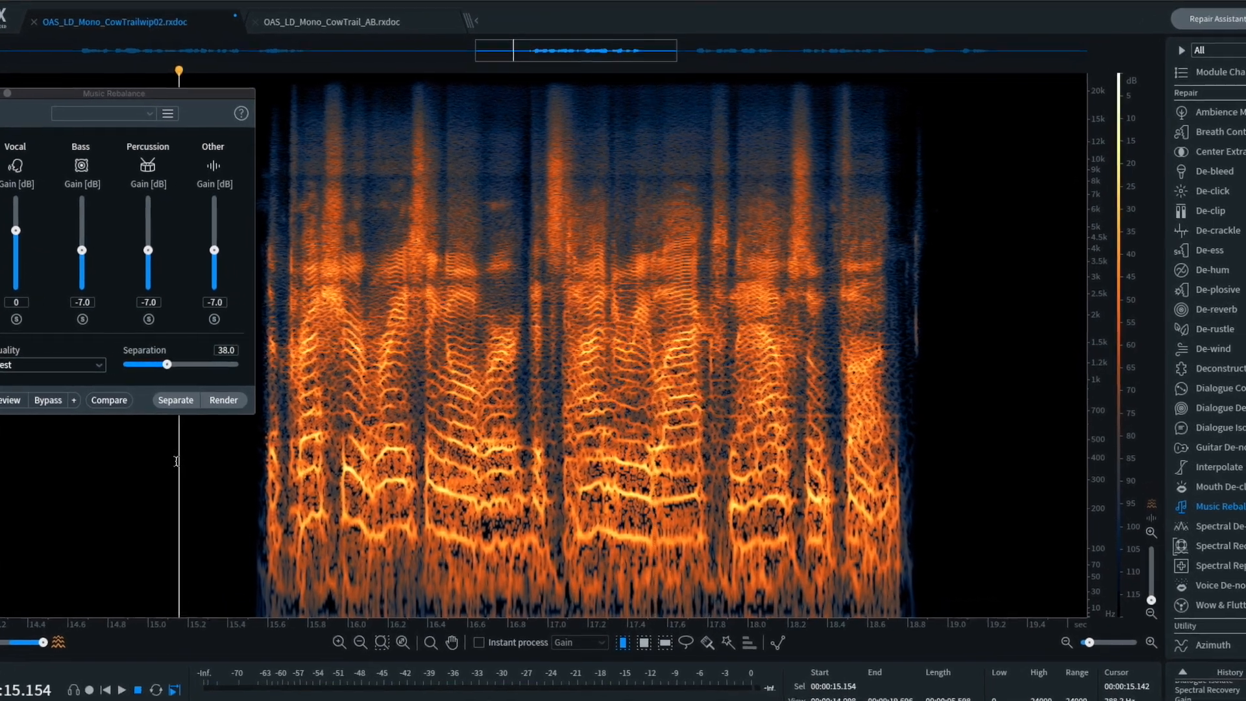
key(space)
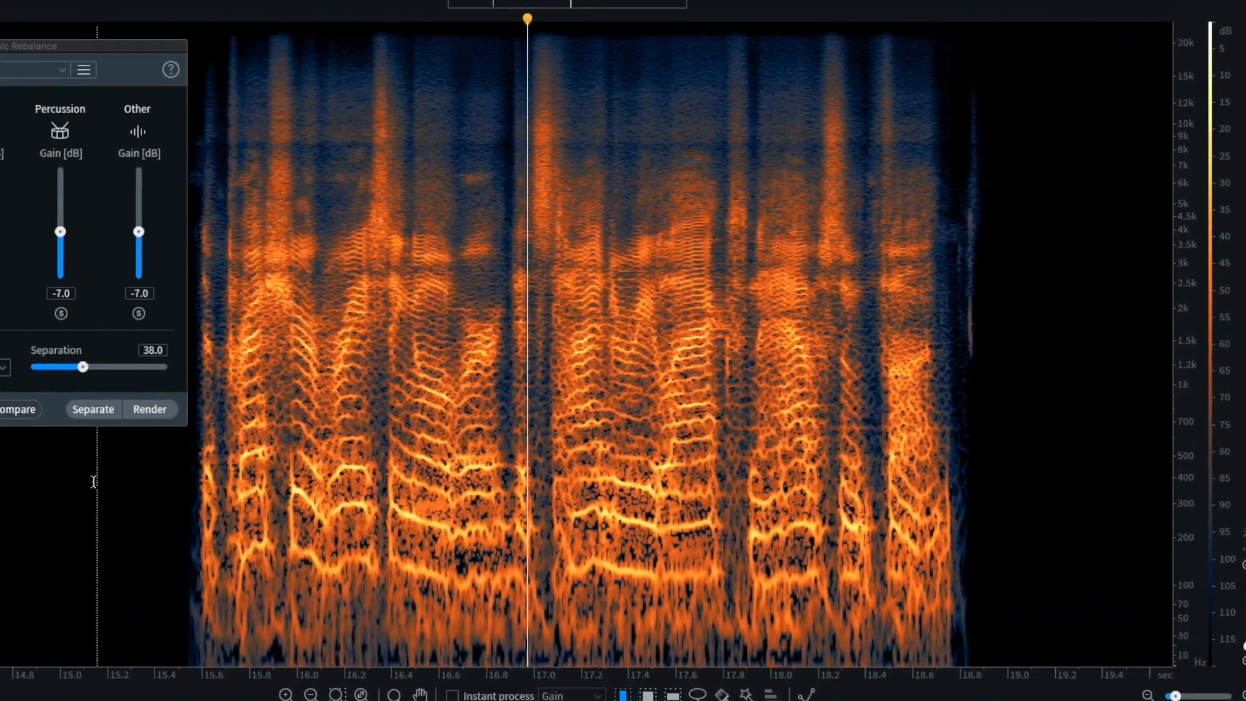
key(space)
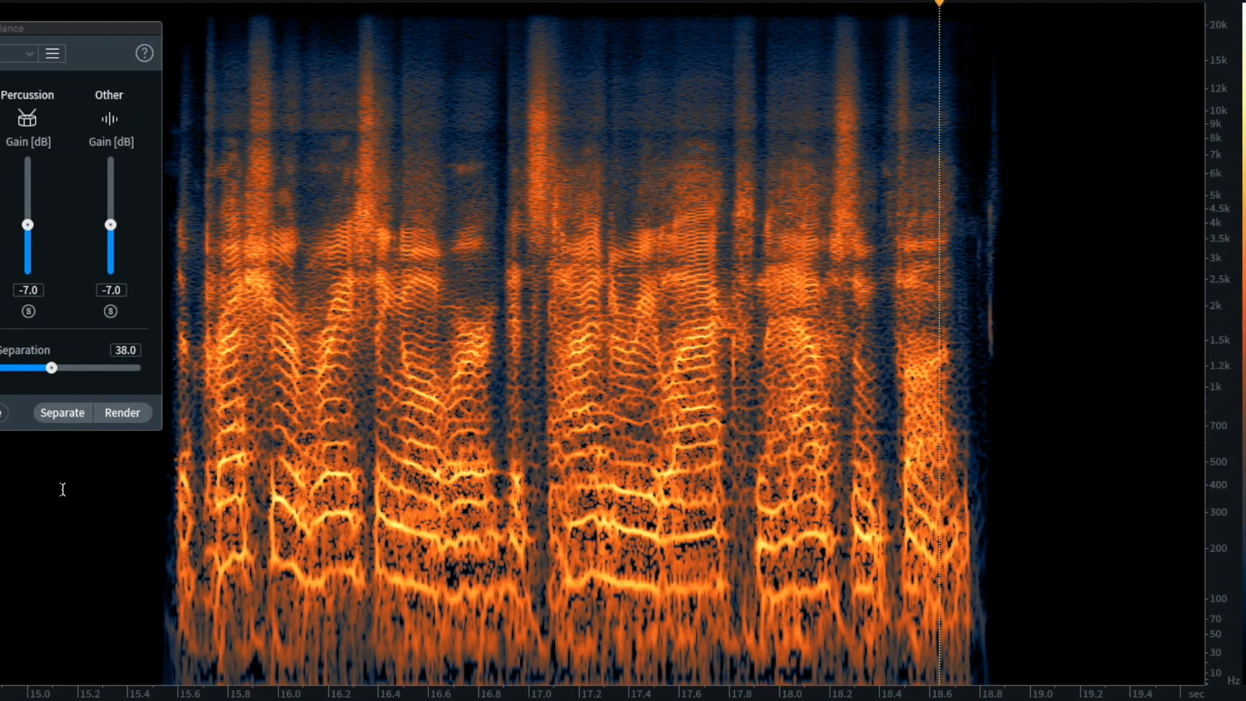
- Attenuate the leftover music notes between about 16.4 s and 16.8 s by rendering Spectral Repair with strength 3.0
click(390, 514)
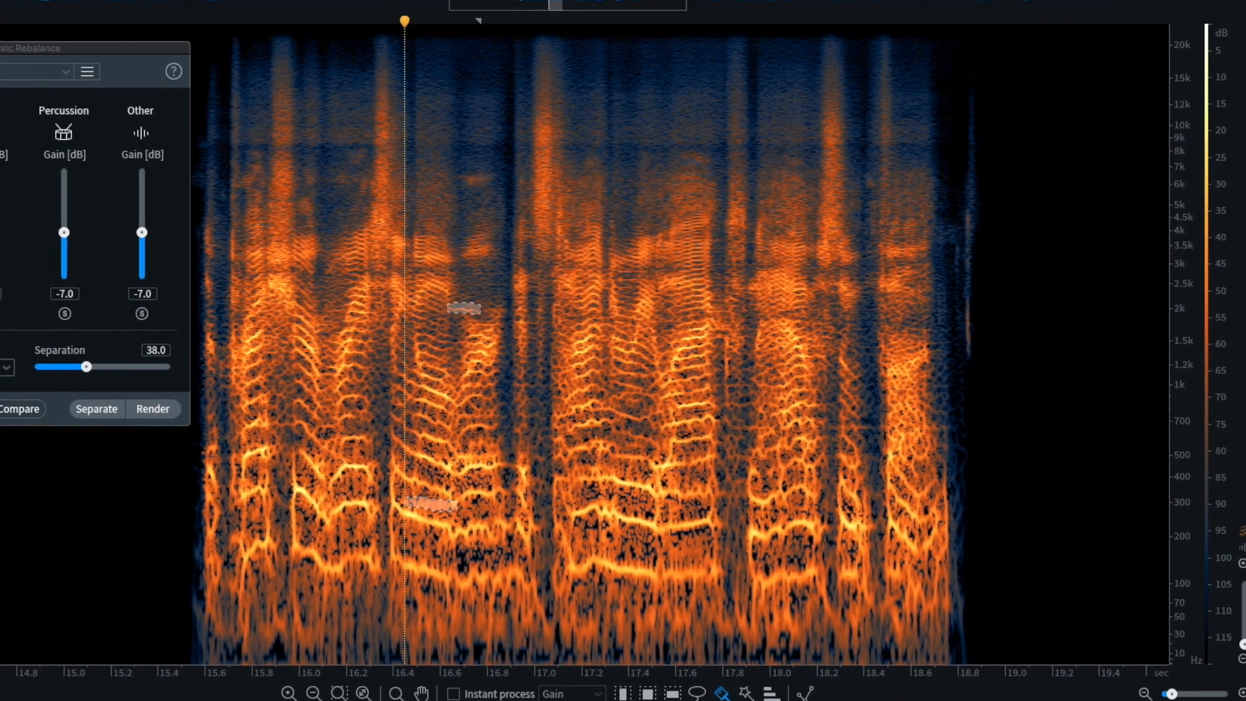
click(1244, 592)
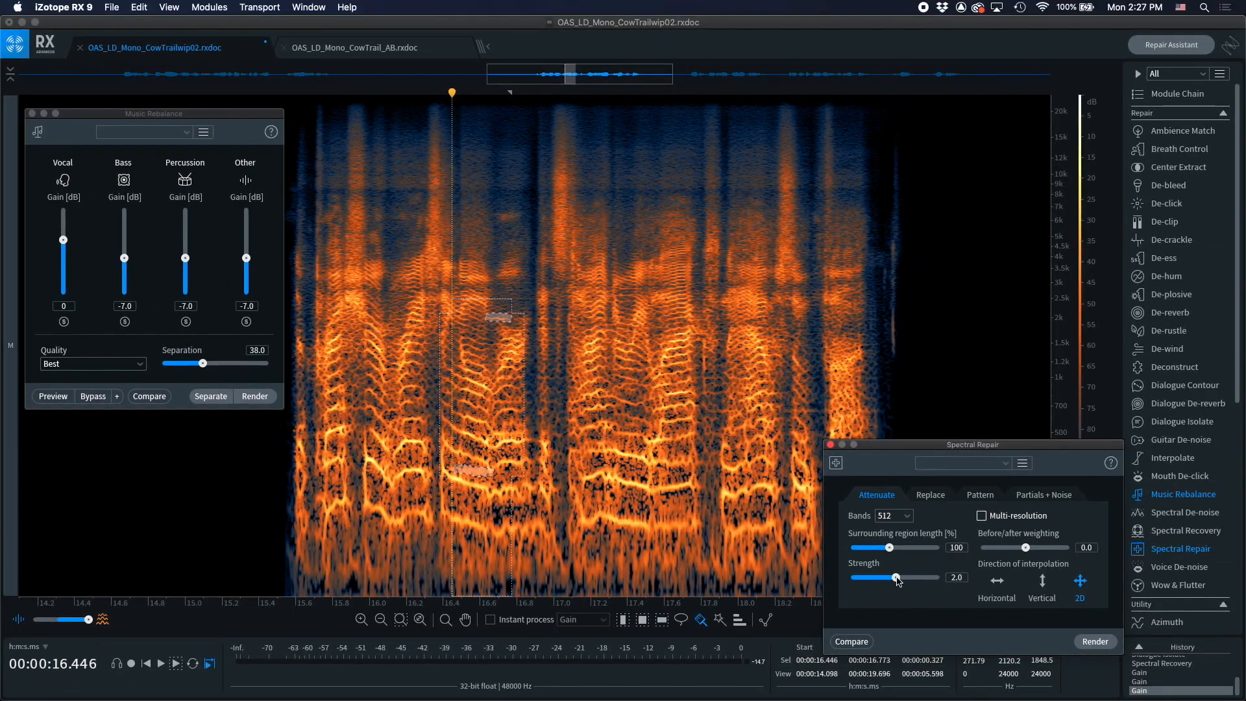
drag(897, 577, 922, 584)
click(1095, 641)
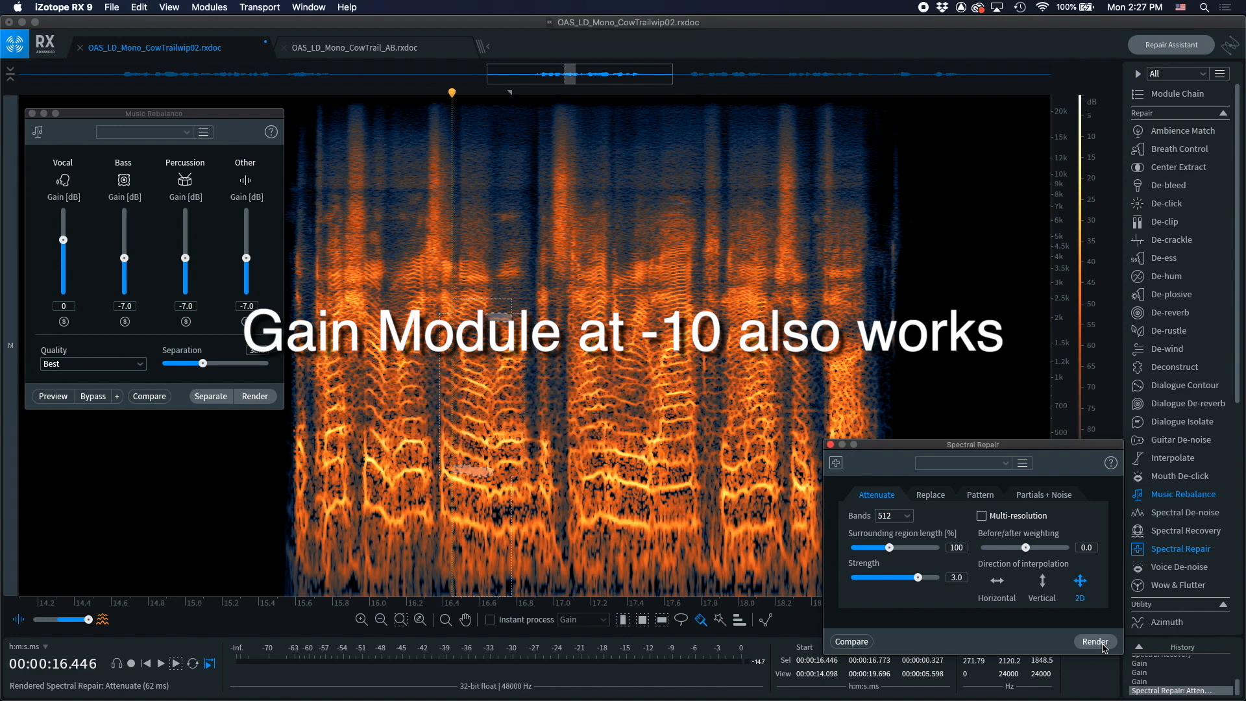
- Select the entire cleaned dialogue file, from start to end across all frequencies, and copy it
key(t)
click(578, 335)
scroll(578, 335, down, 10)
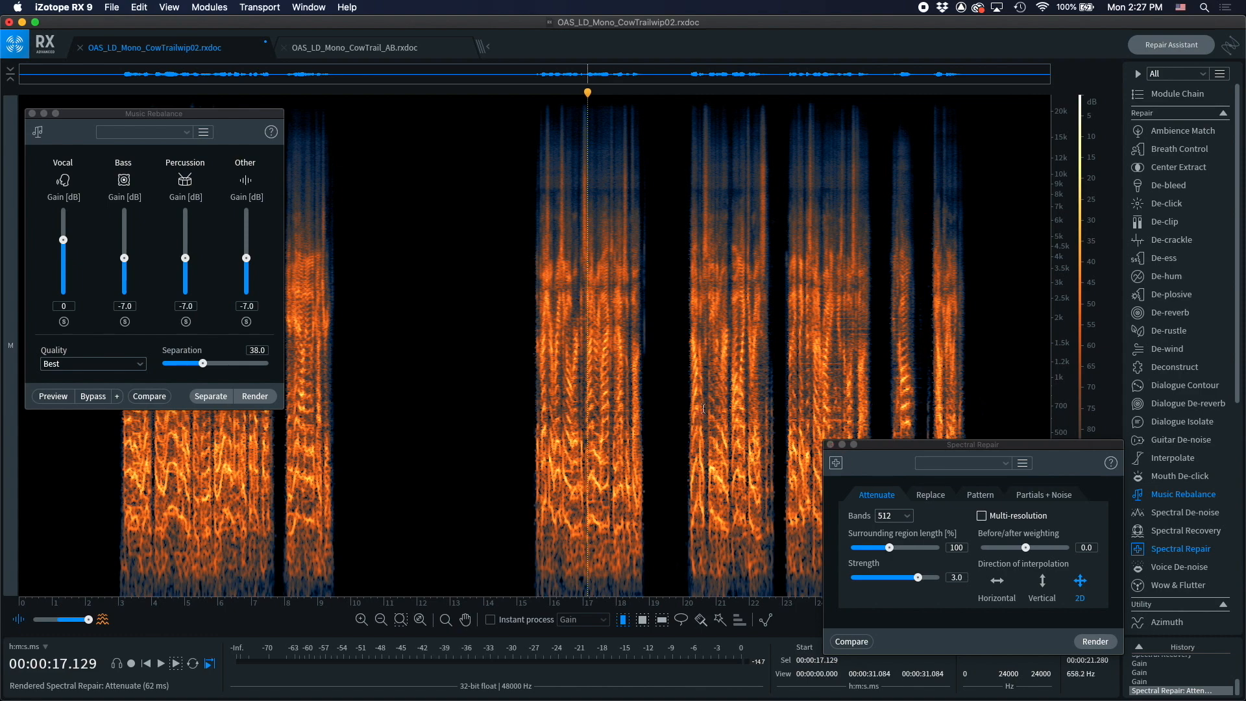
key(super+a)
key(super+c)
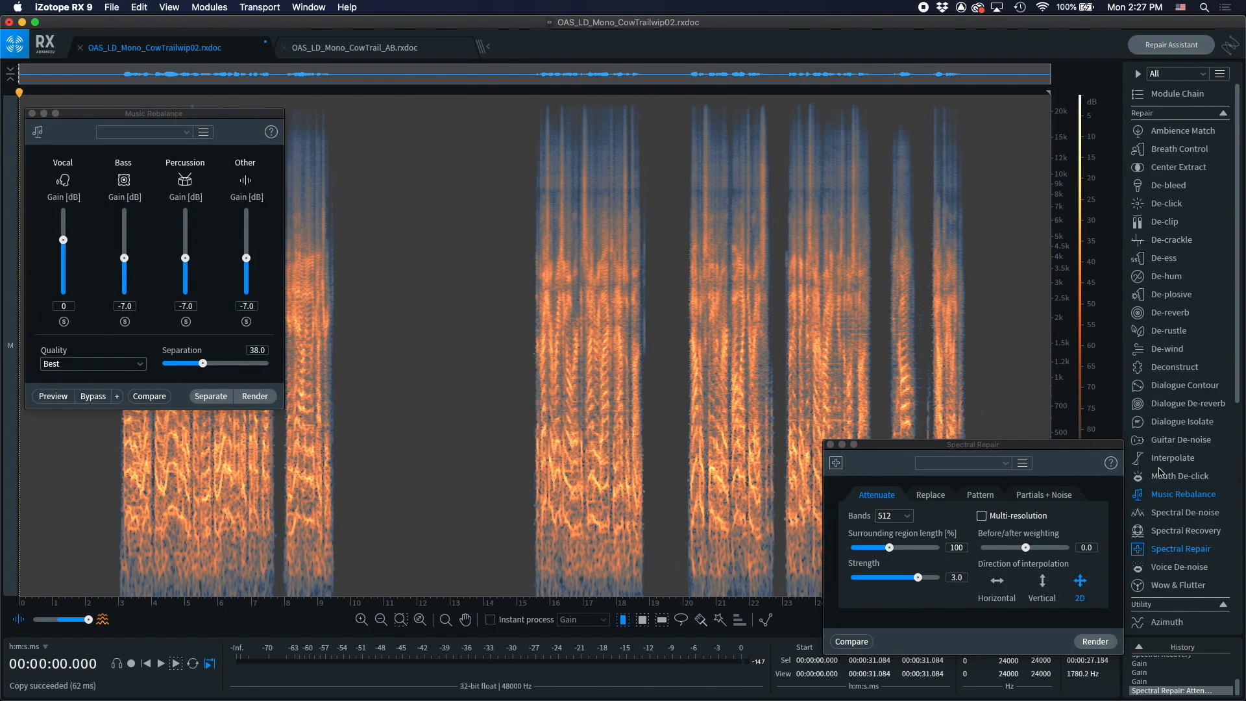
- Revert the file to the Delete state in its history, and close the Music Rebalance and Spectral Repair modules
scroll(1162, 681, up, 5)
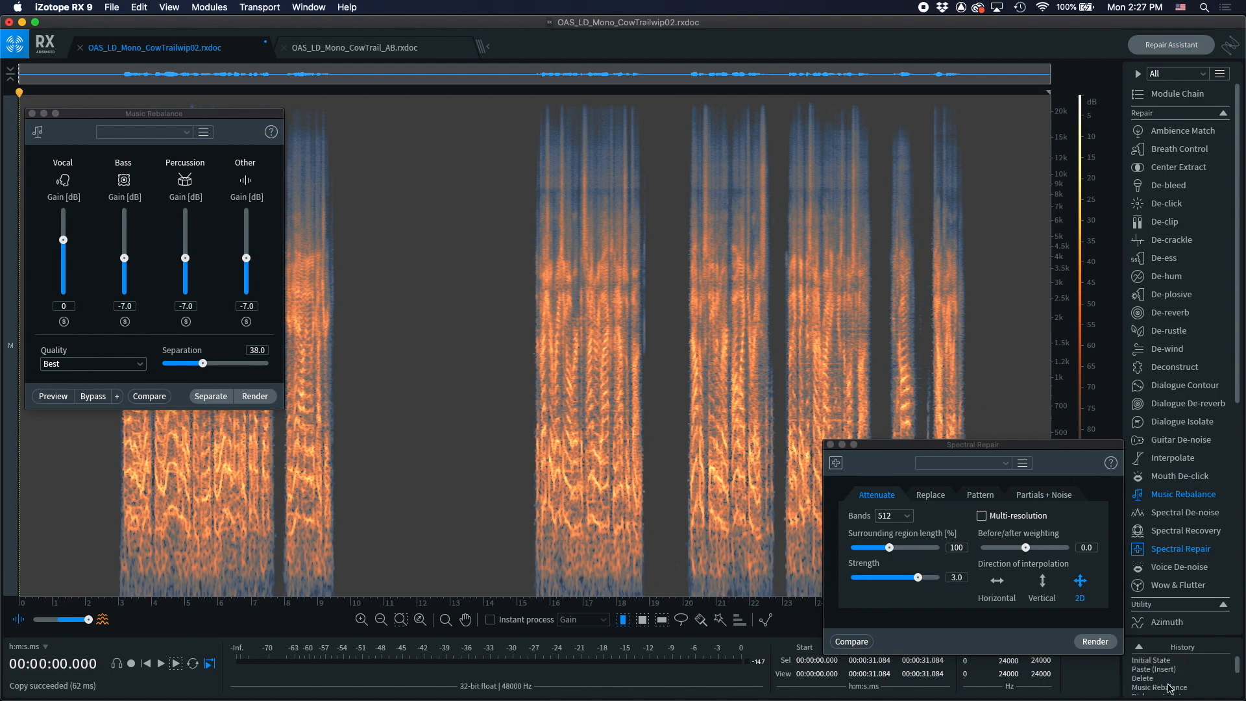
click(1146, 678)
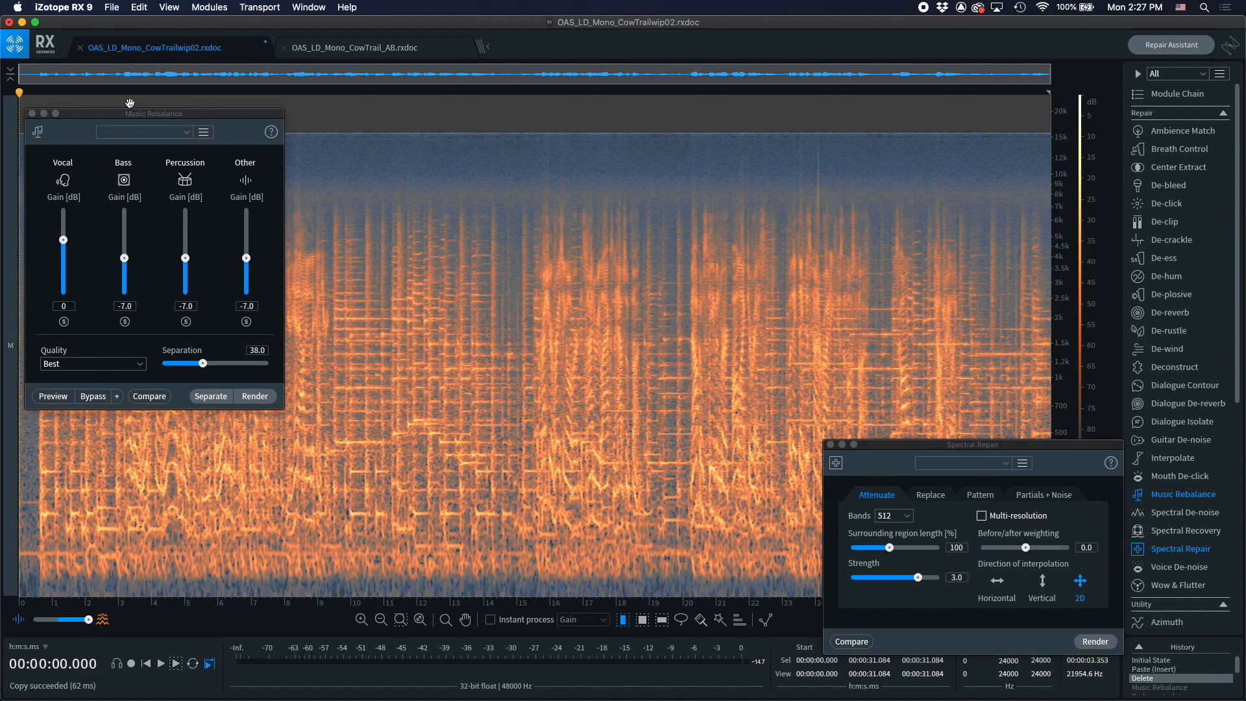
click(32, 114)
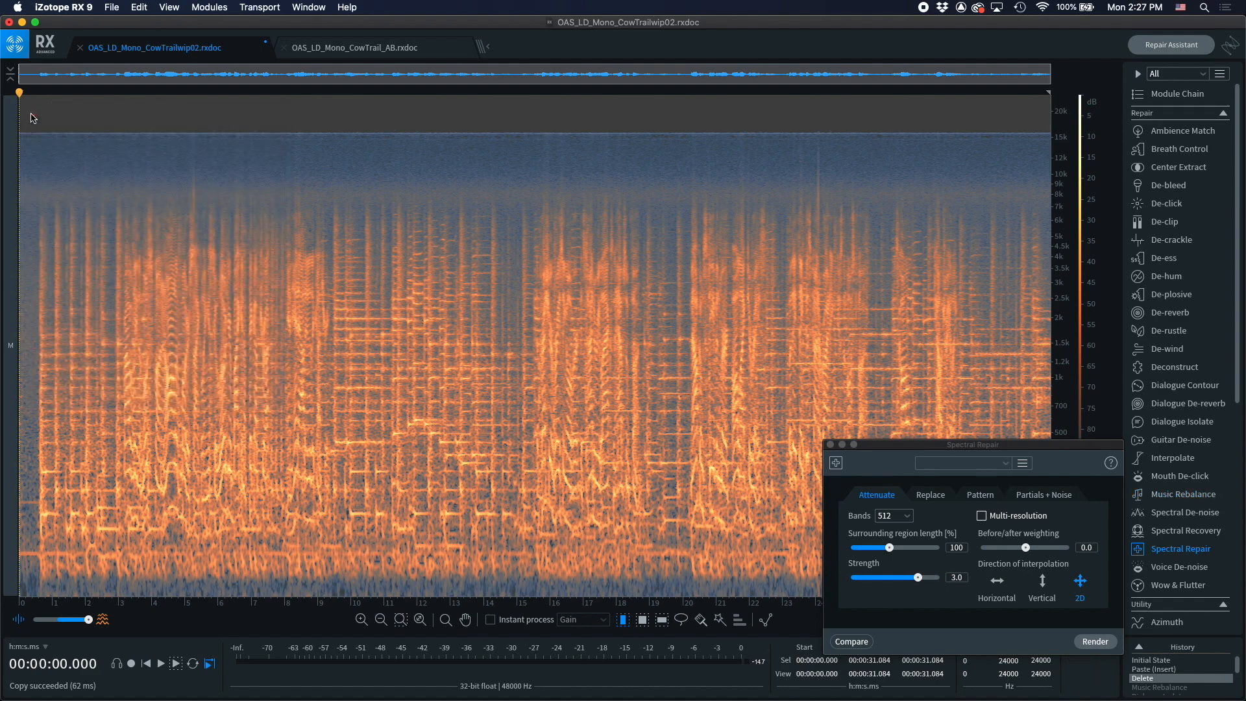
click(830, 444)
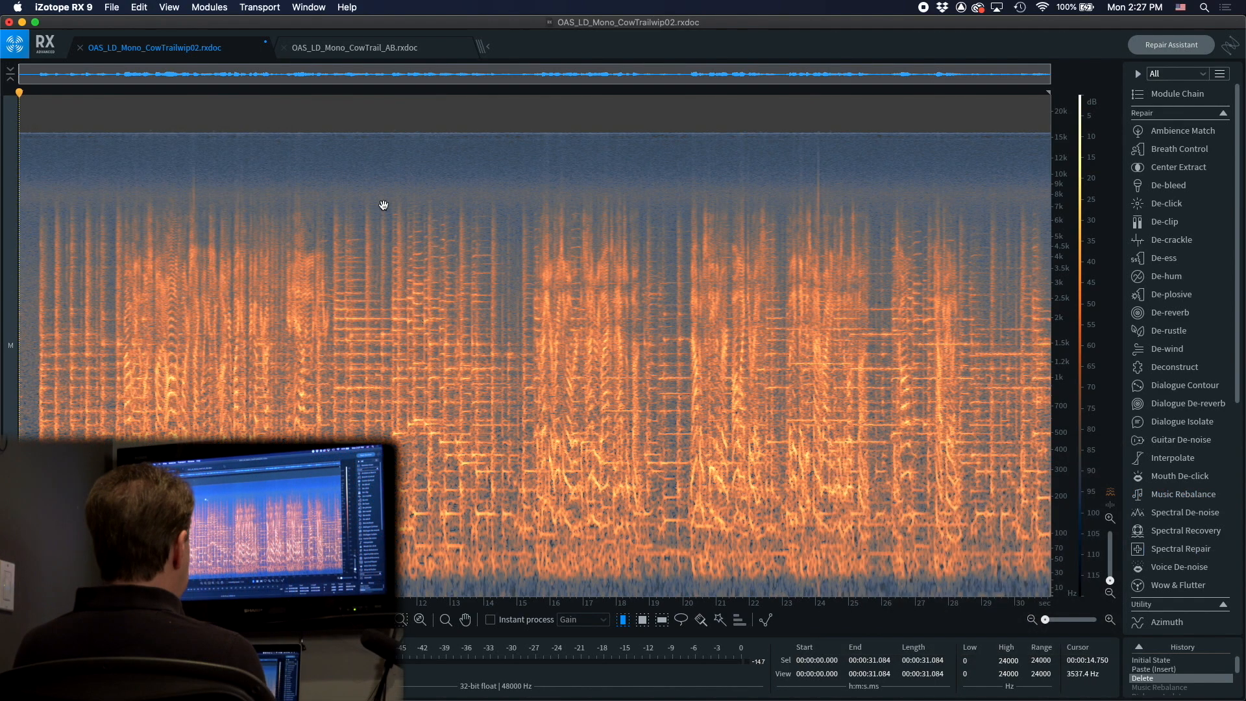
- Mix the copied clean dialogue over the whole original recording using the special paste option Mix
click(112, 7)
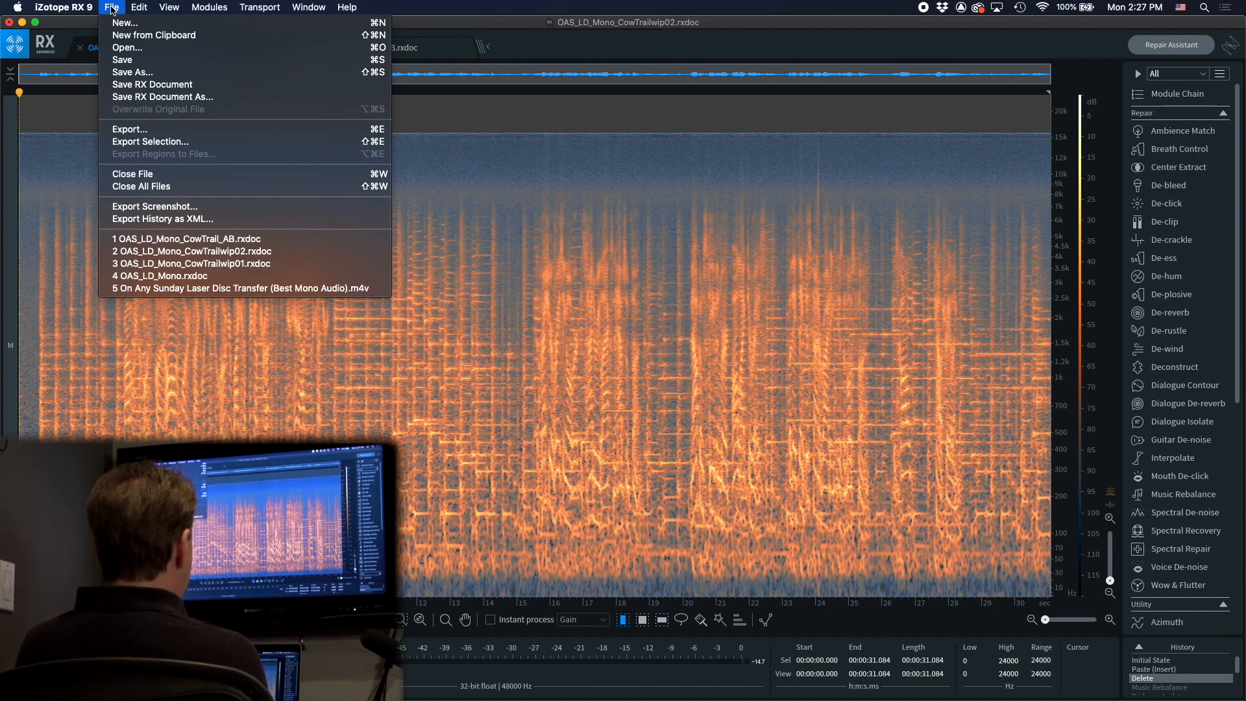
mouse_move(139, 8)
mouse_move(279, 92)
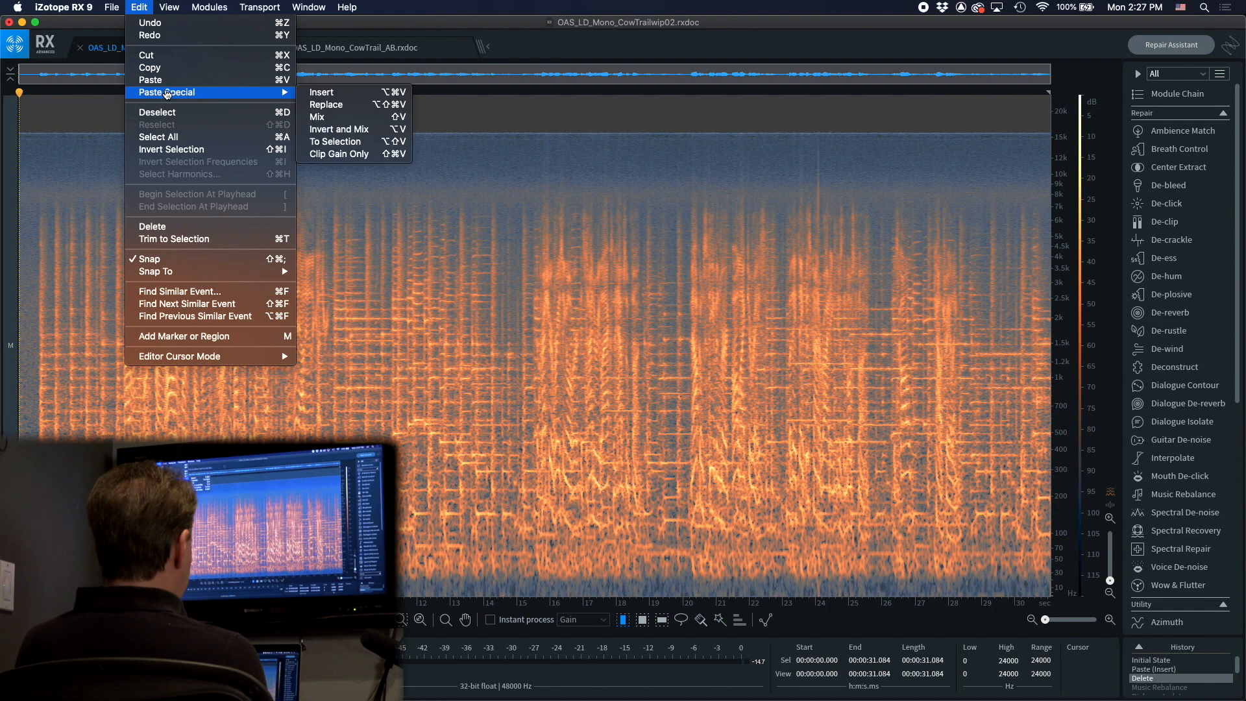
click(338, 123)
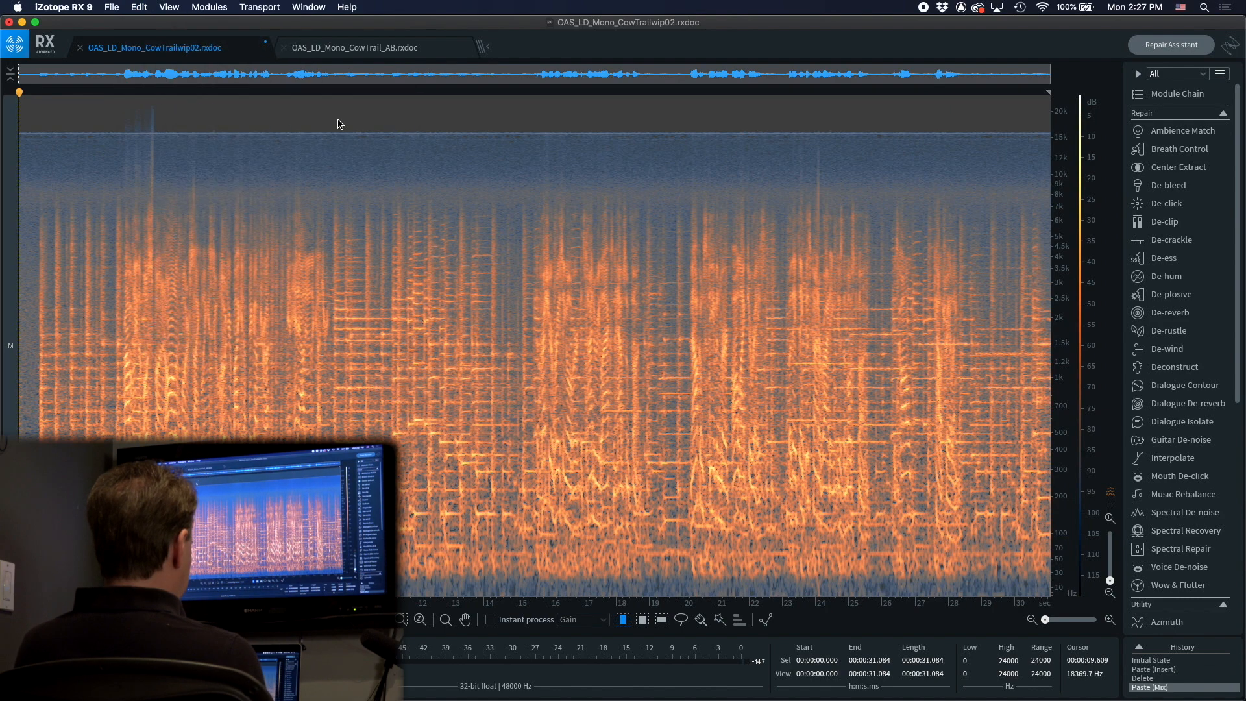
- Clear the selection and listen to the mixed recording from about 12.1 s
click(138, 221)
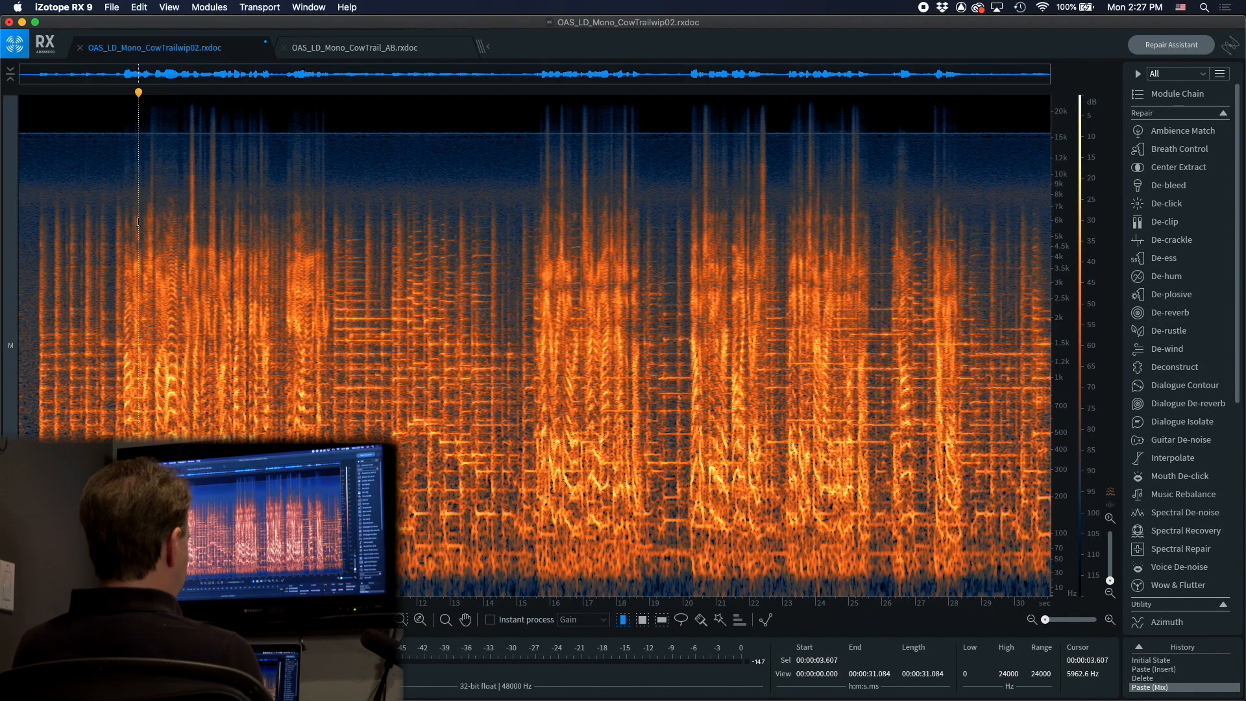
click(421, 318)
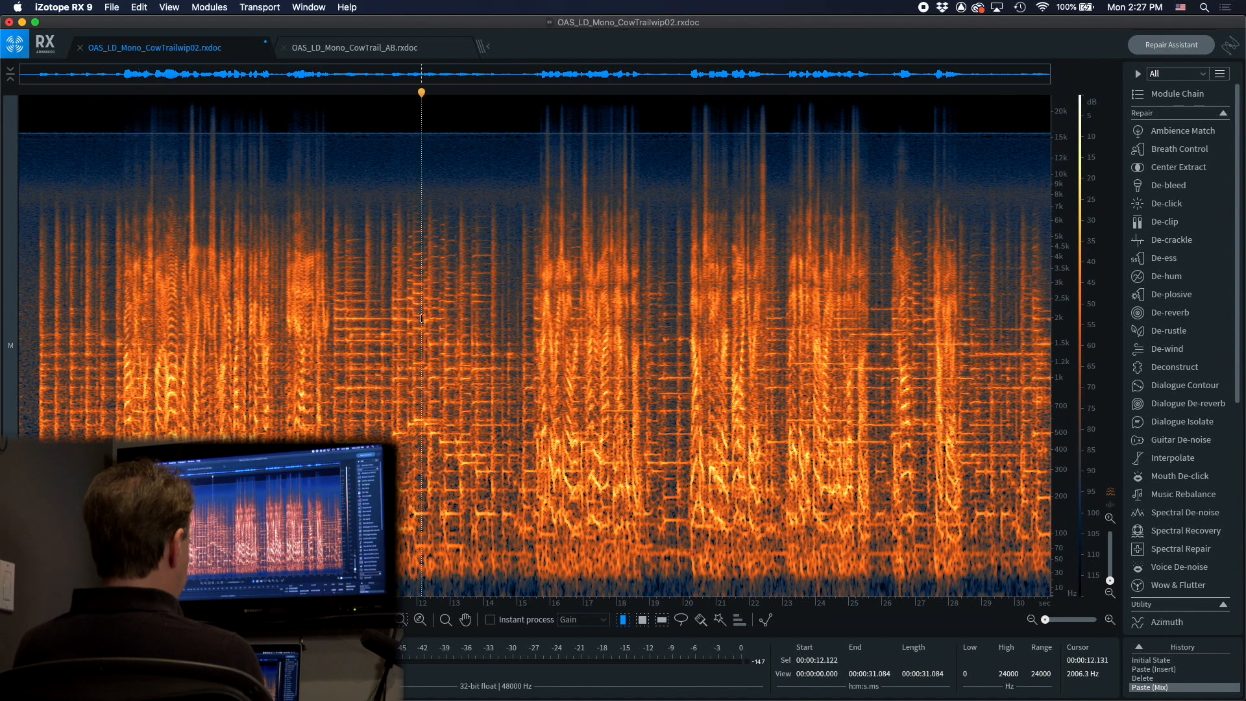
key(space)
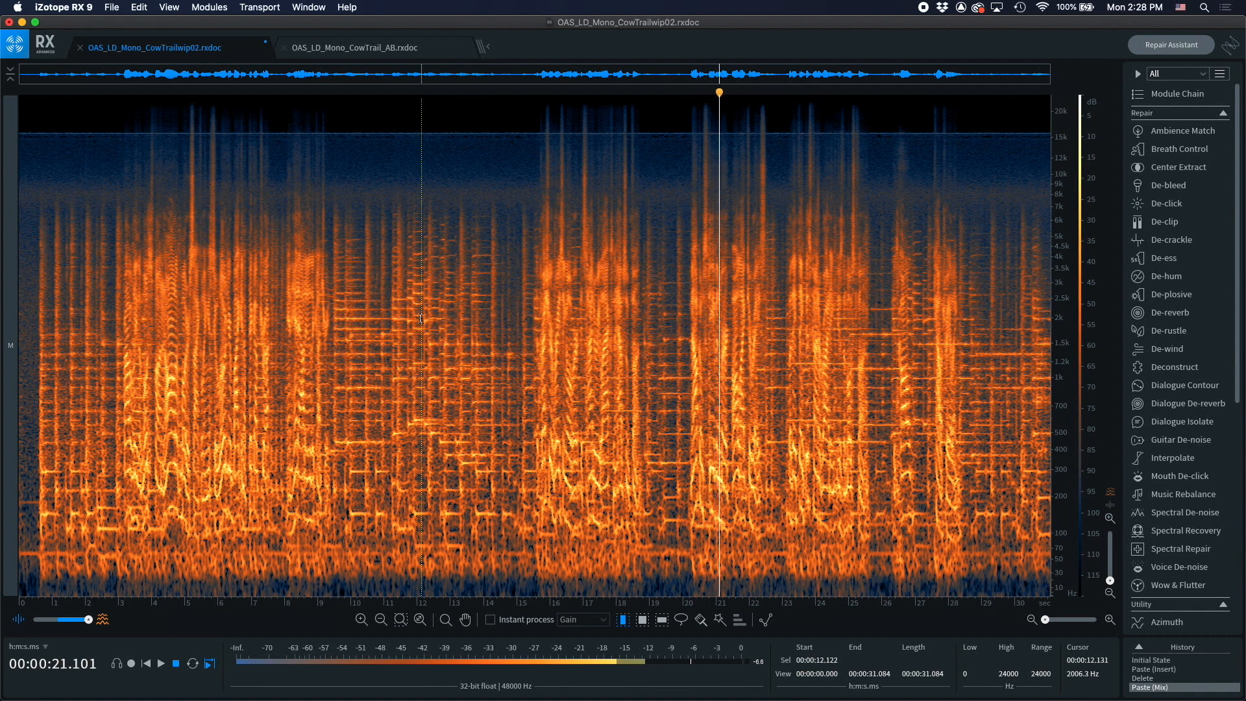
key(space)
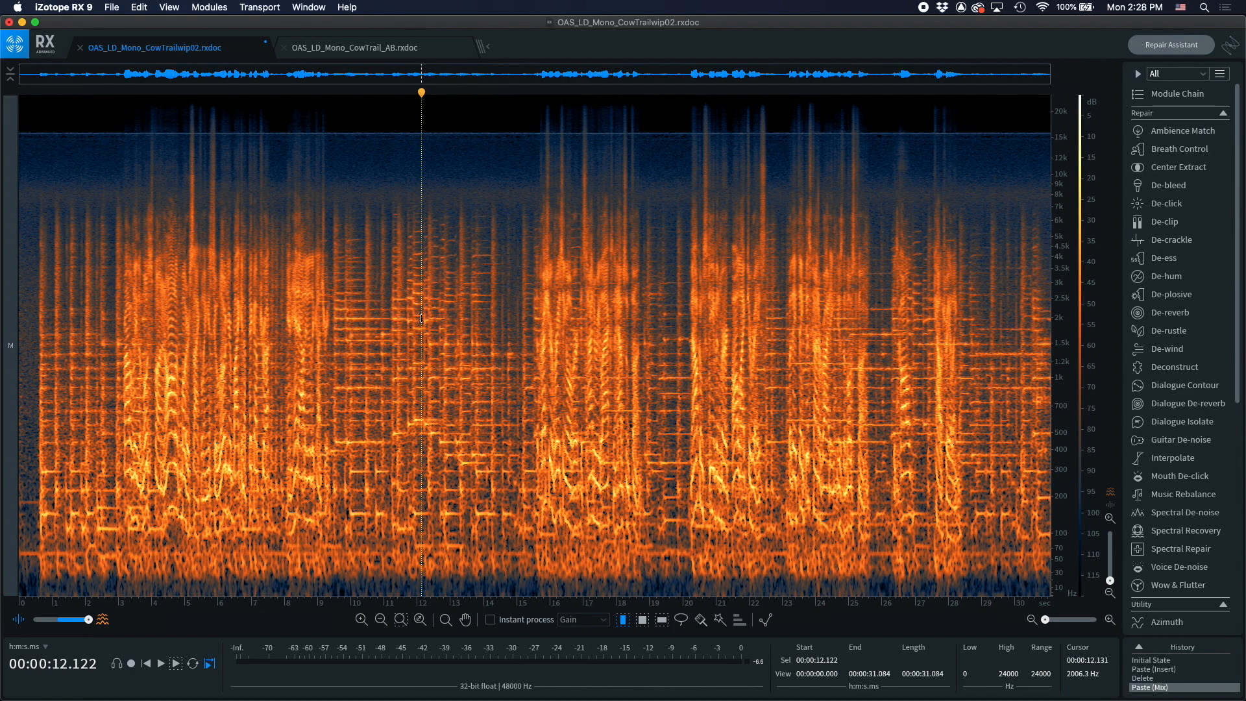
- Undo the mix paste to listen to the original recording from about 13.6 s, and redo the mix
click(440, 319)
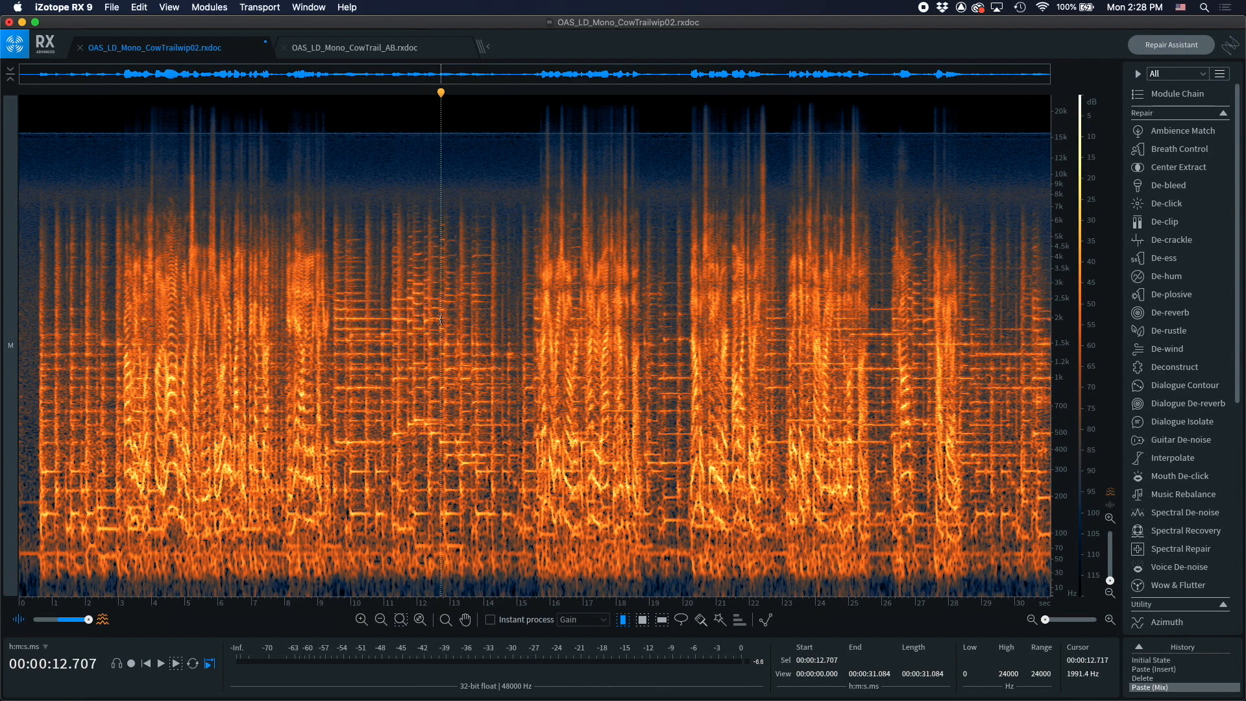
key(super+z)
click(468, 309)
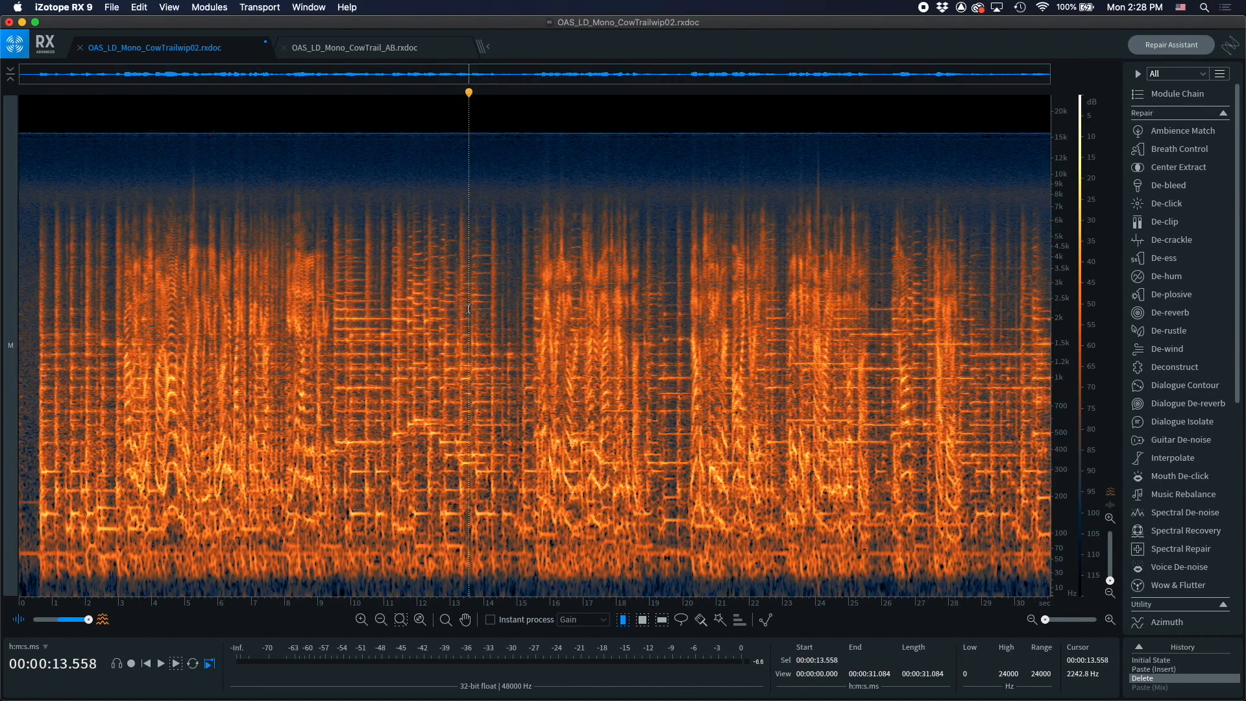
key(space)
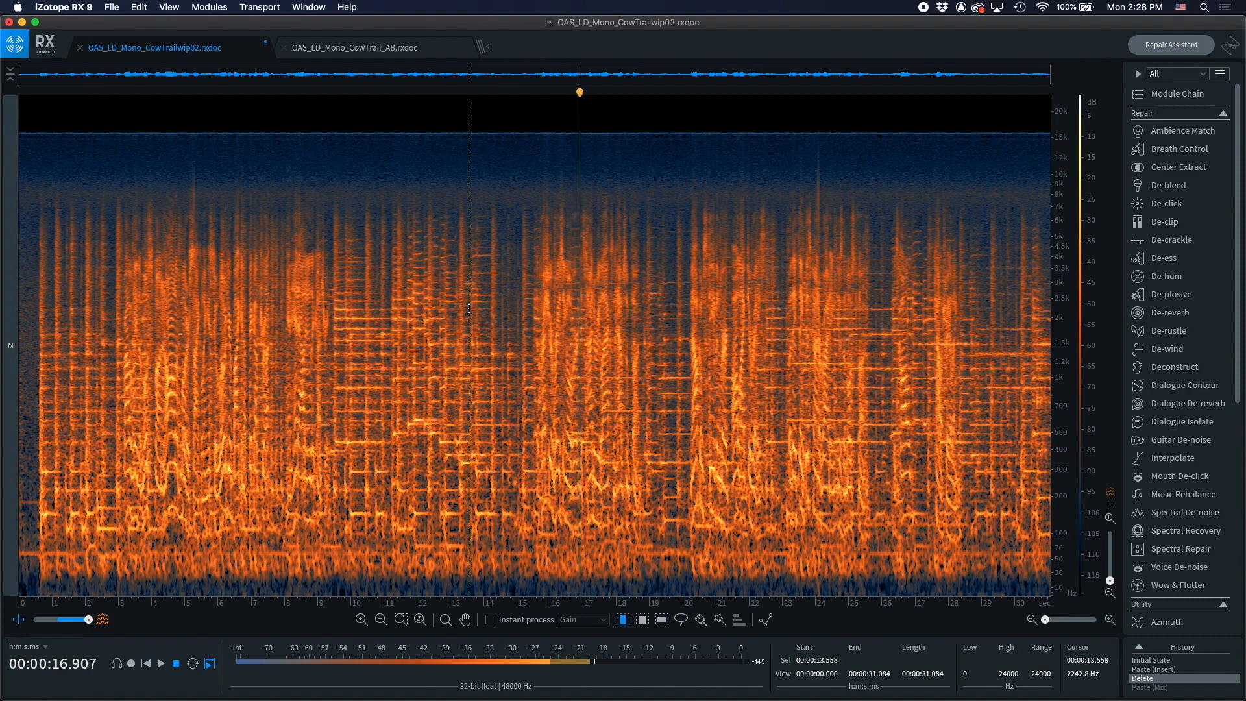
key(space)
key(super+shift+z)
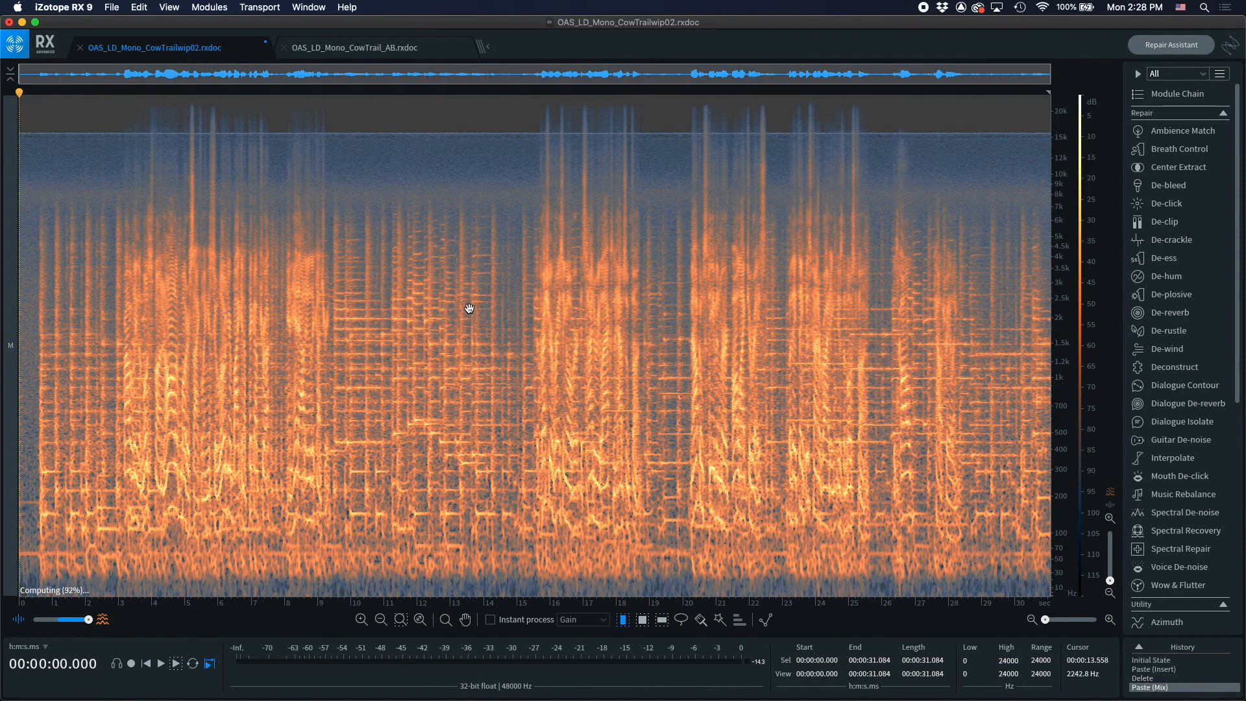
- Open Dialogue Isolate and Music Rebalance, and render Music Rebalance with bass, percussion and other at -7 dB and separation 38
click(469, 304)
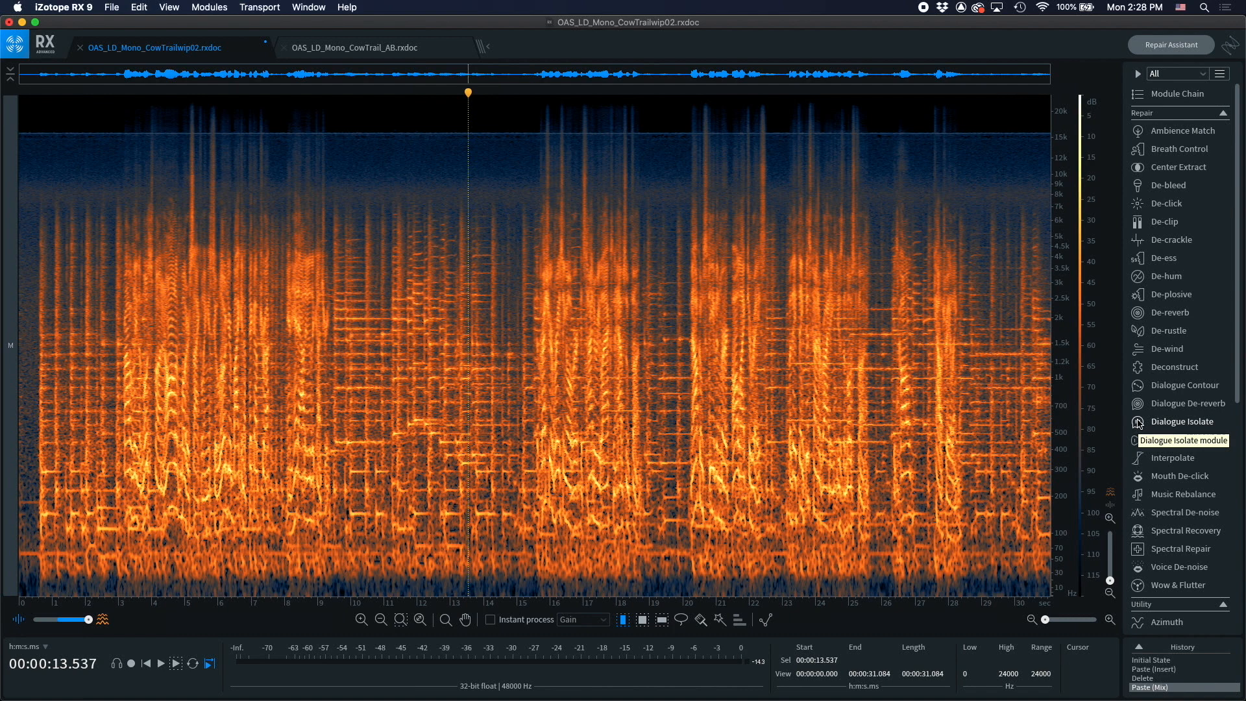
click(1139, 423)
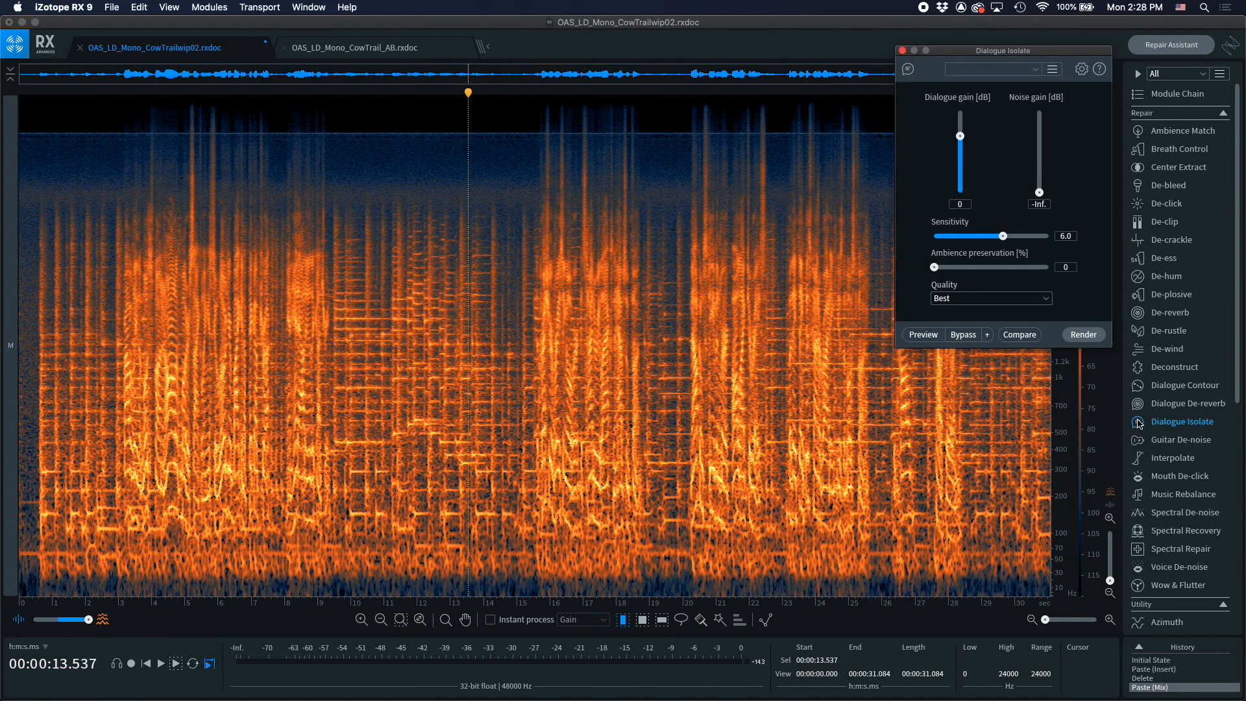
click(1146, 497)
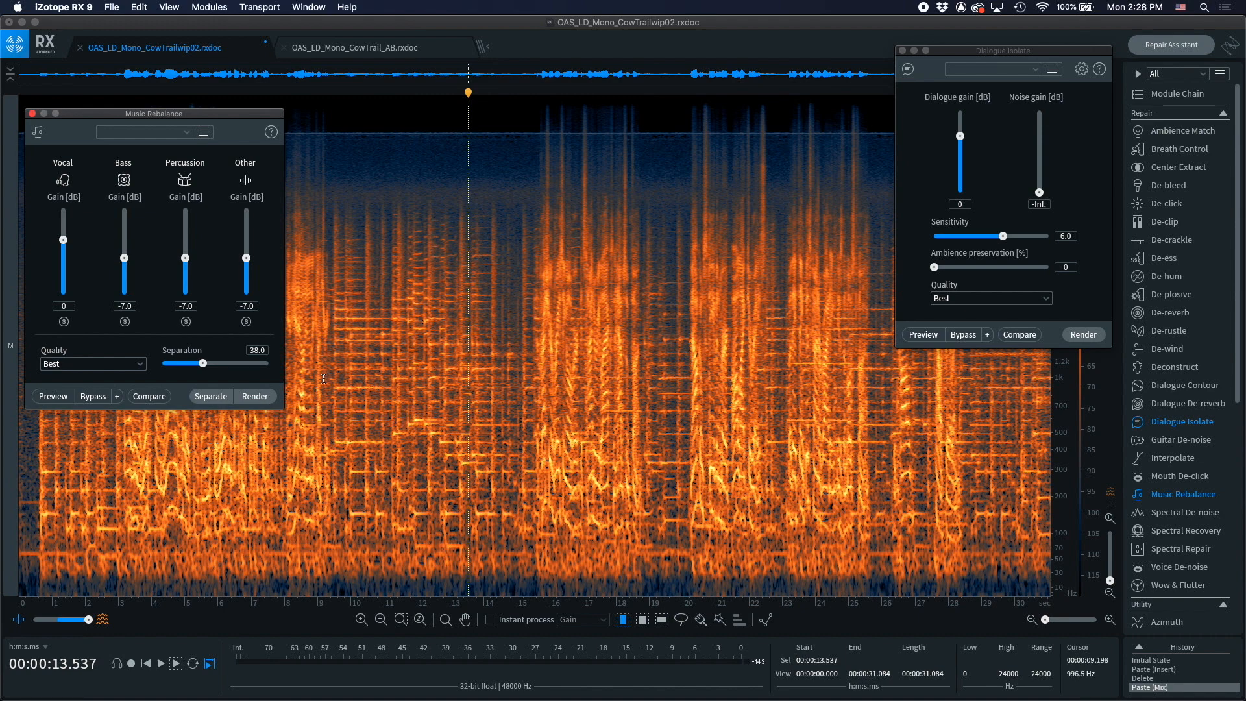
click(255, 396)
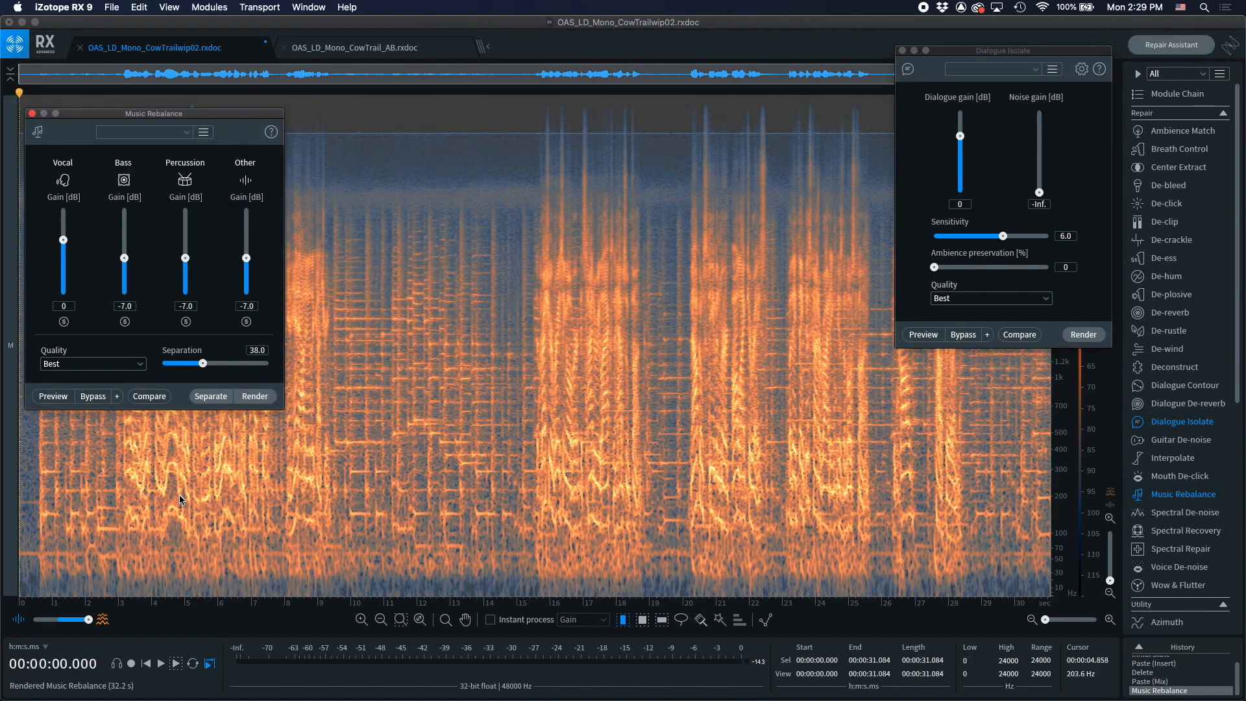
- Set the Dialogue Isolate noise gain to -10 dB and render it on the whole file
click(360, 356)
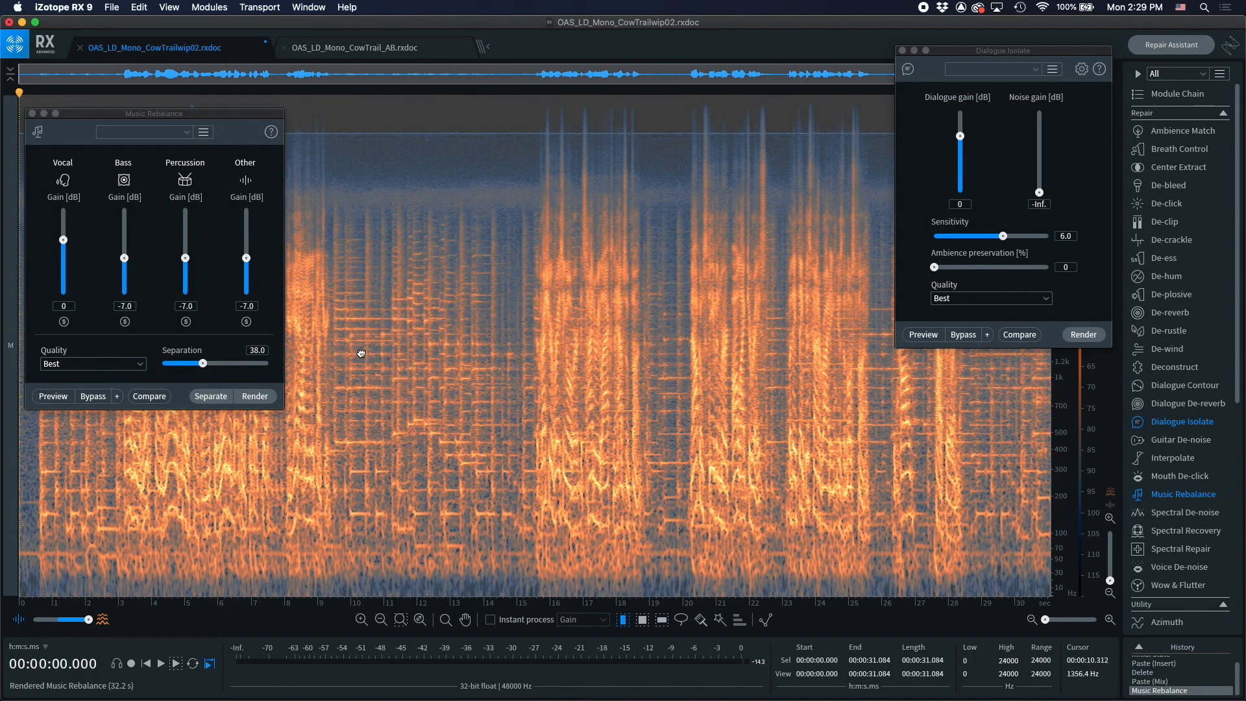
click(1072, 166)
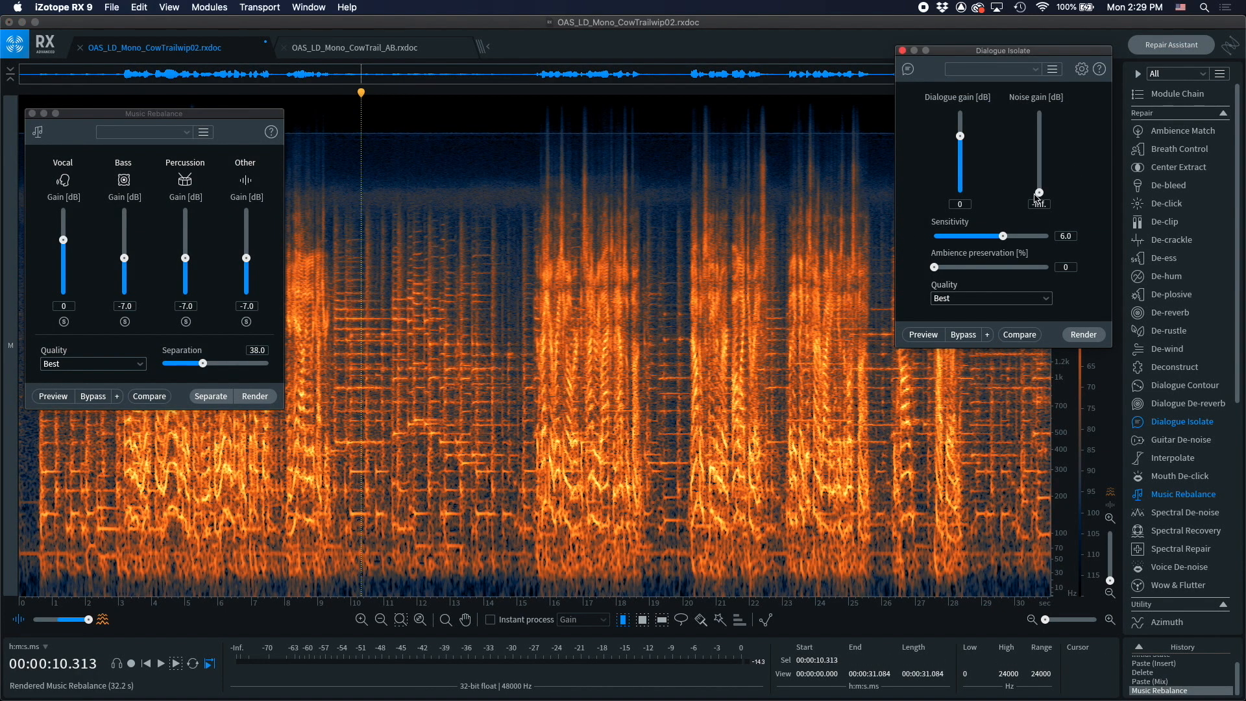
drag(1041, 194, 1043, 164)
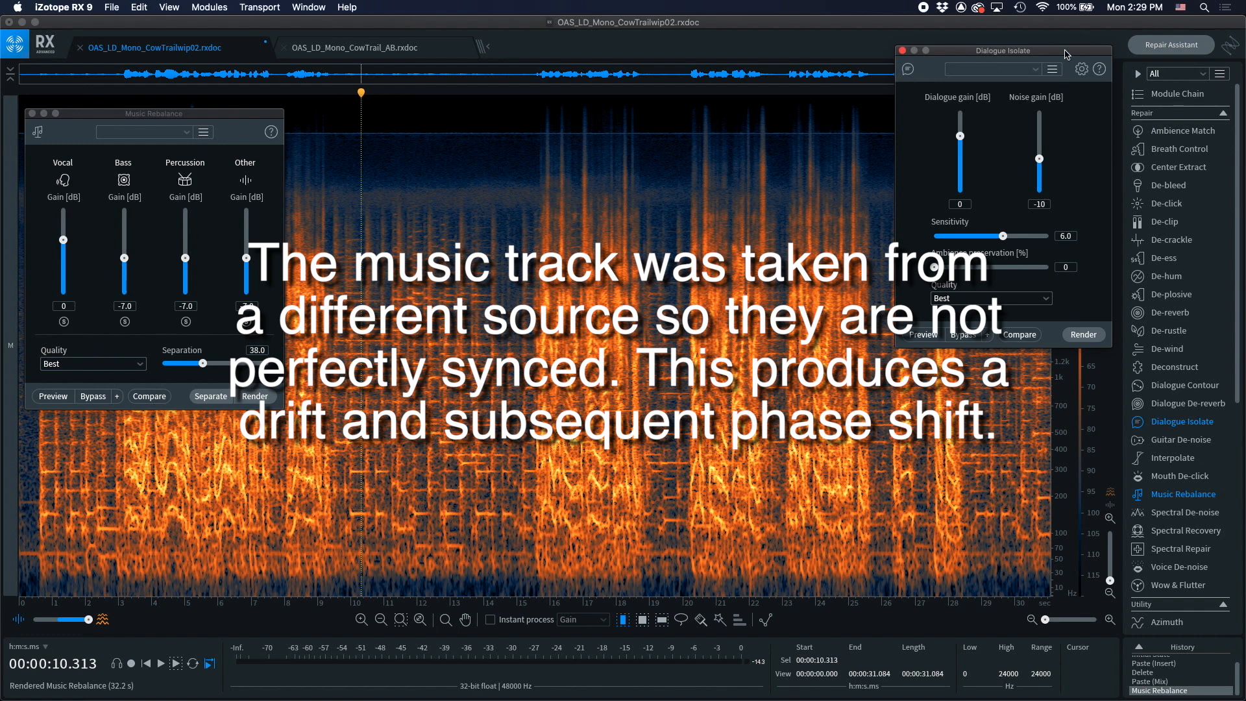
drag(1066, 54, 1063, 49)
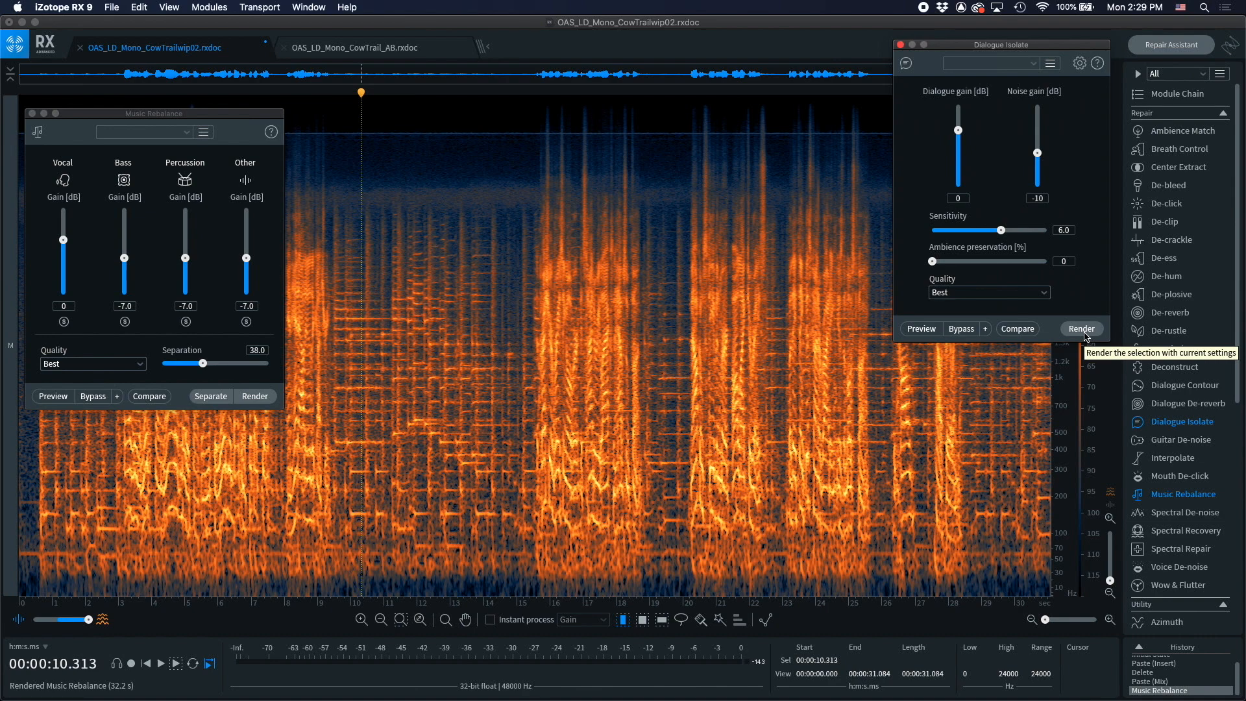
click(1082, 332)
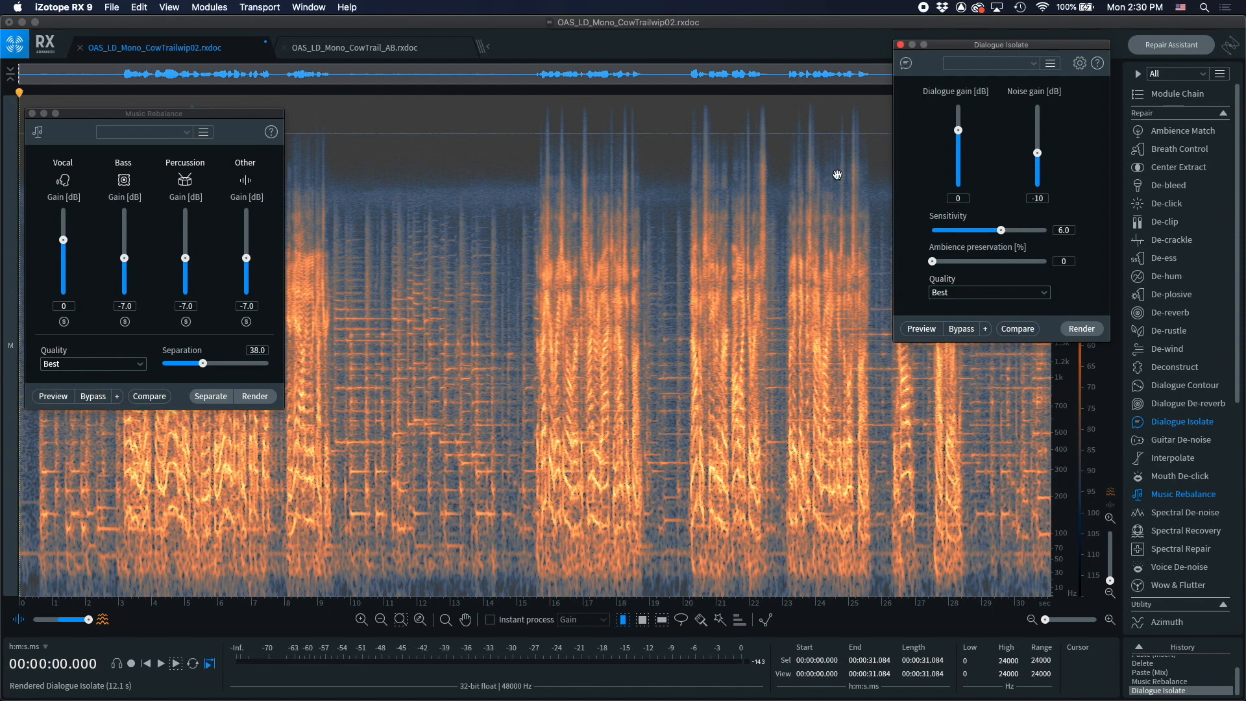
- Listen to the isolated dialogue from about 13.5 s to judge the remaining music level
click(467, 296)
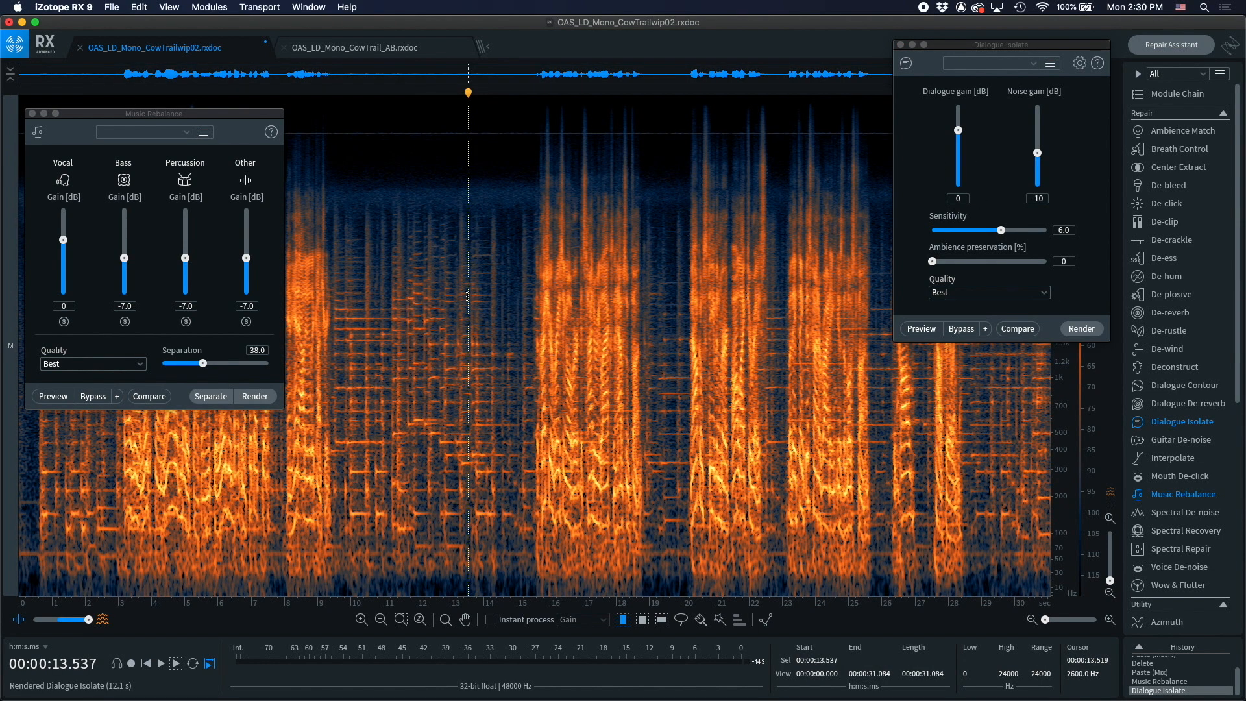
key(space)
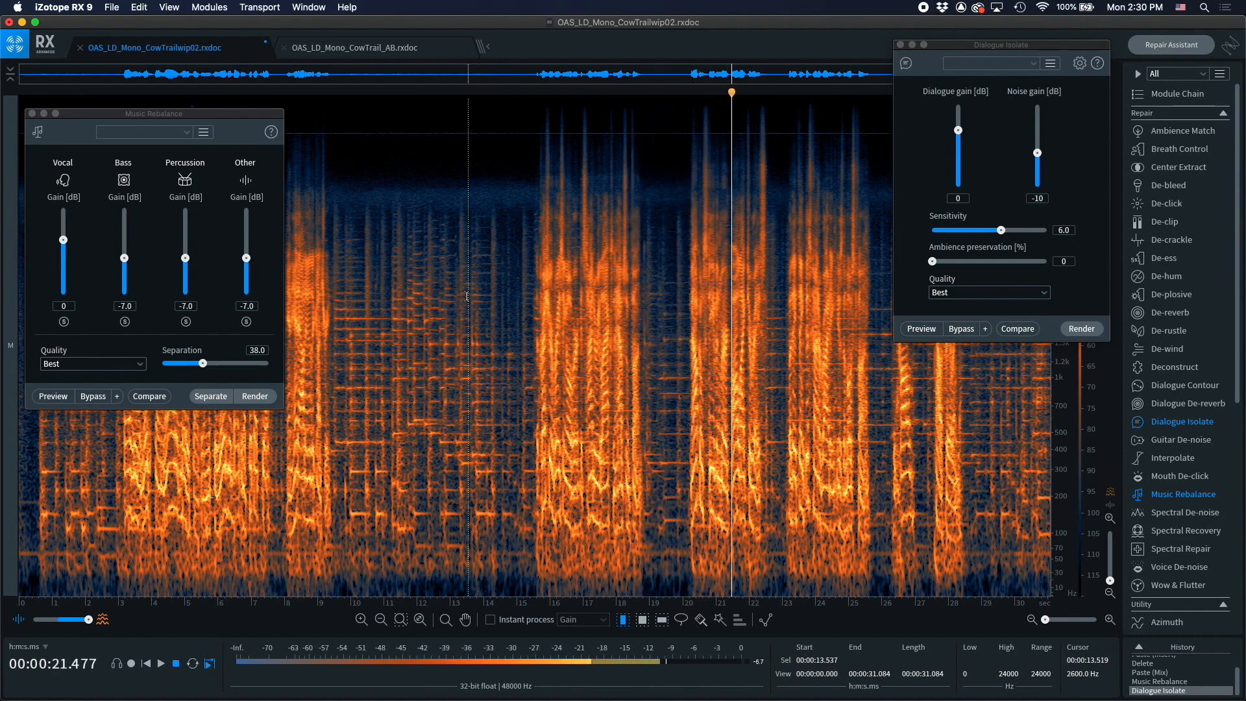
key(space)
click(464, 276)
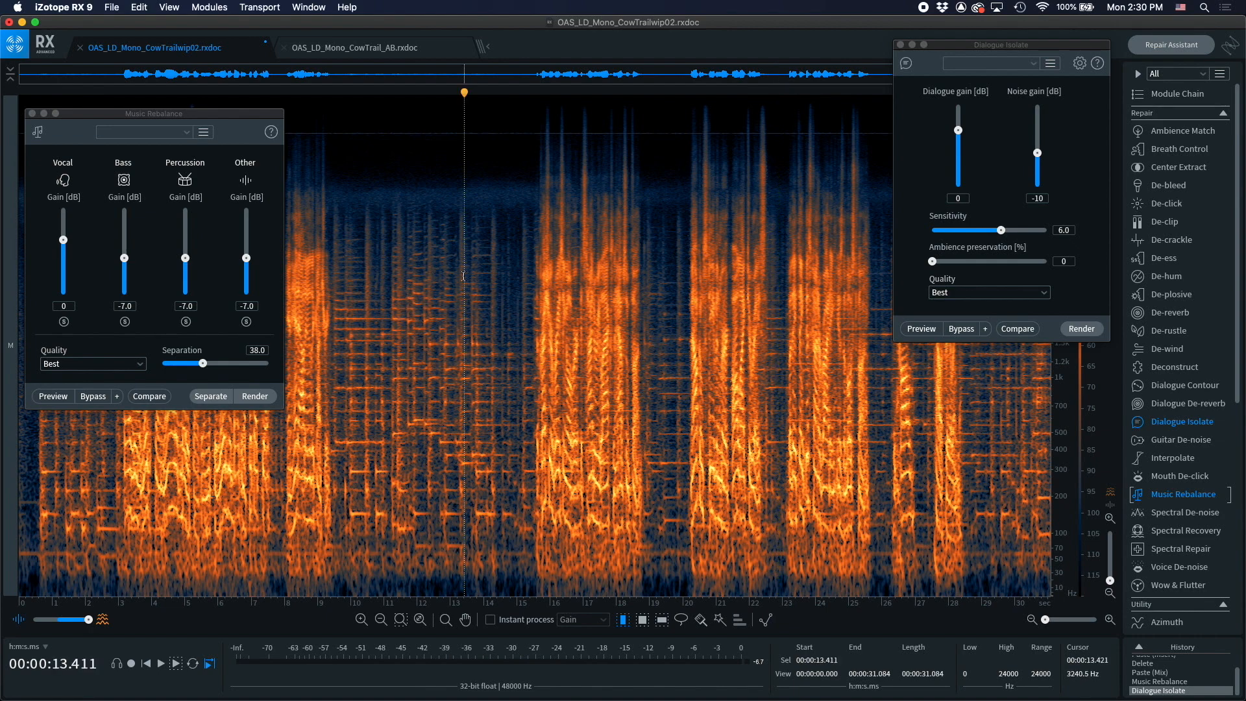
- Preview Voice De-noise in adaptive mode to capture its threshold curve, and render it with adaptive mode off and 10 dB reduction
click(450, 287)
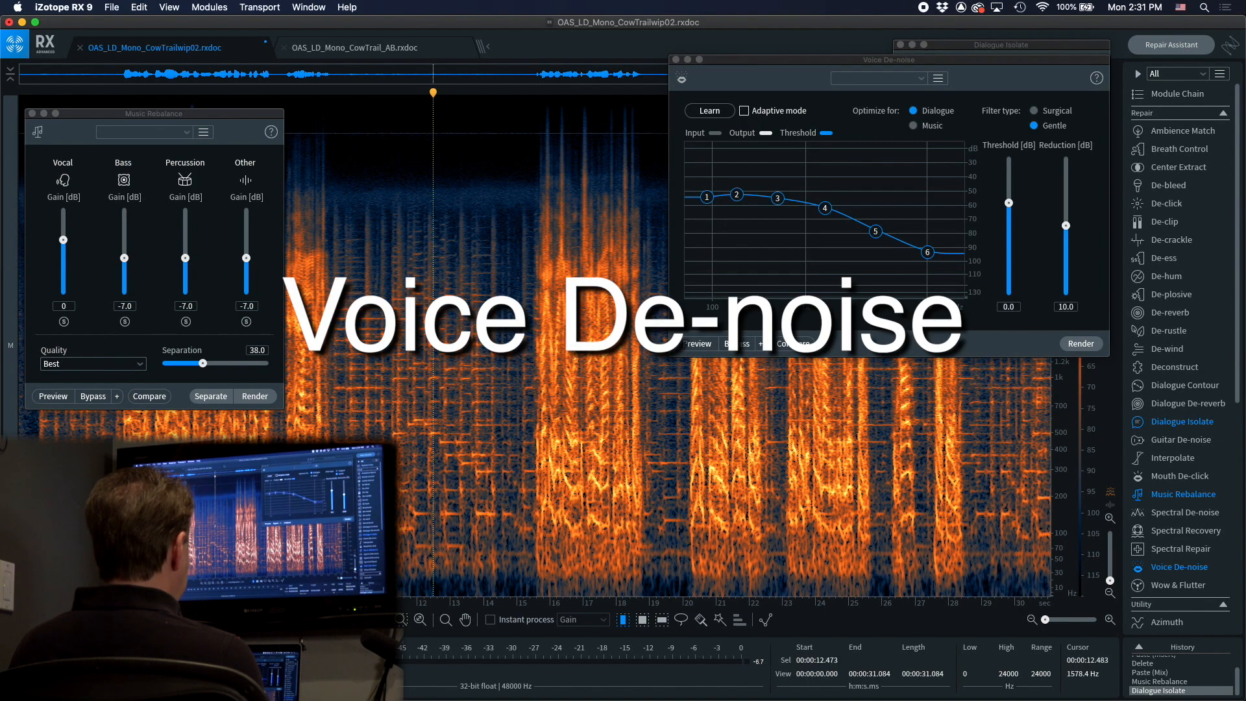
click(744, 111)
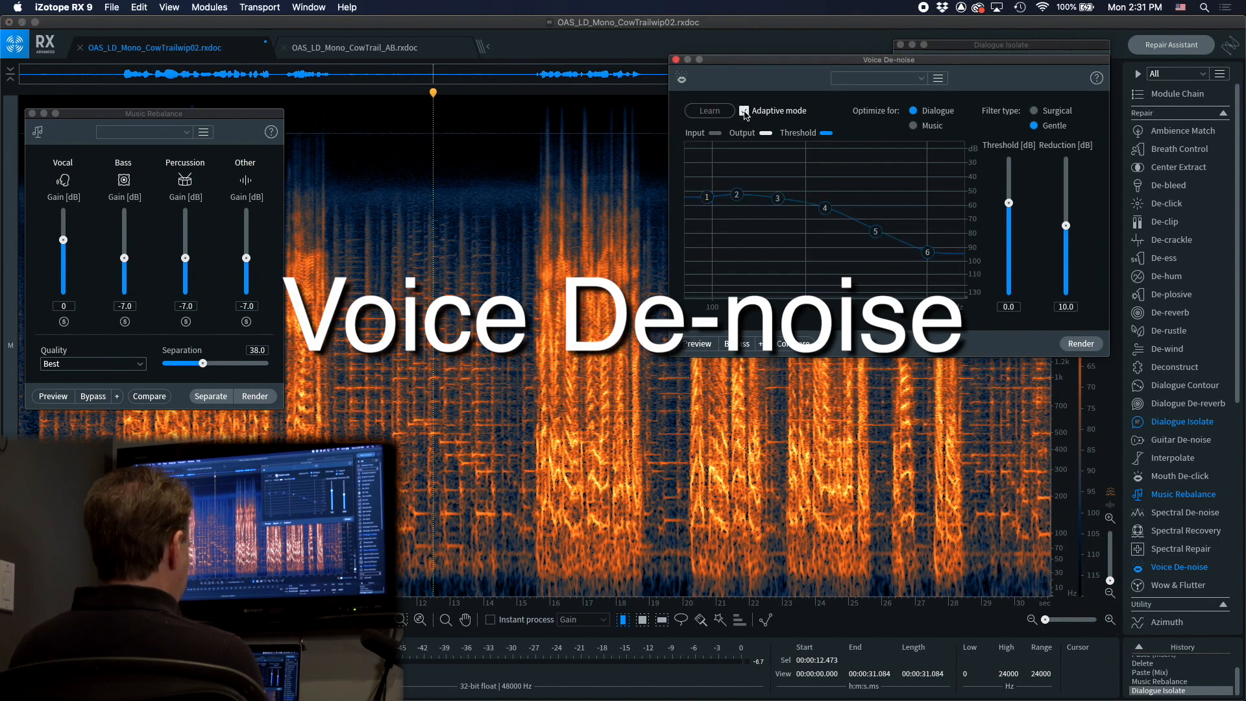
click(696, 344)
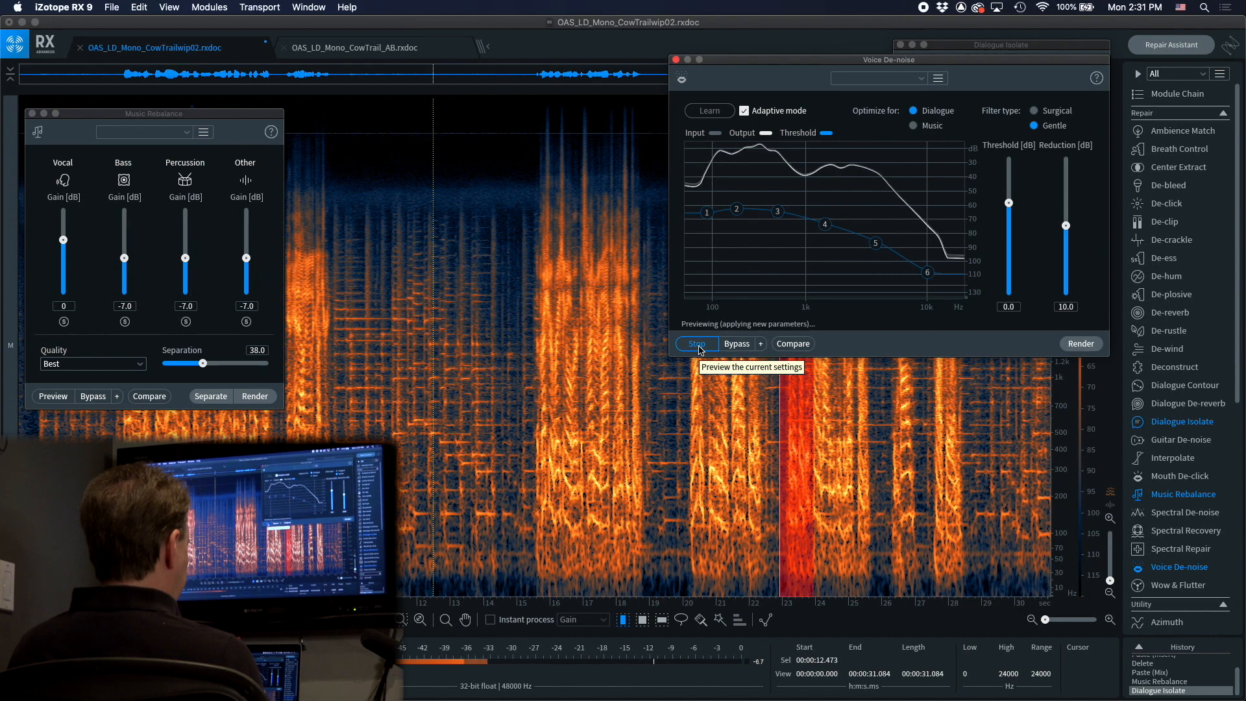
click(698, 350)
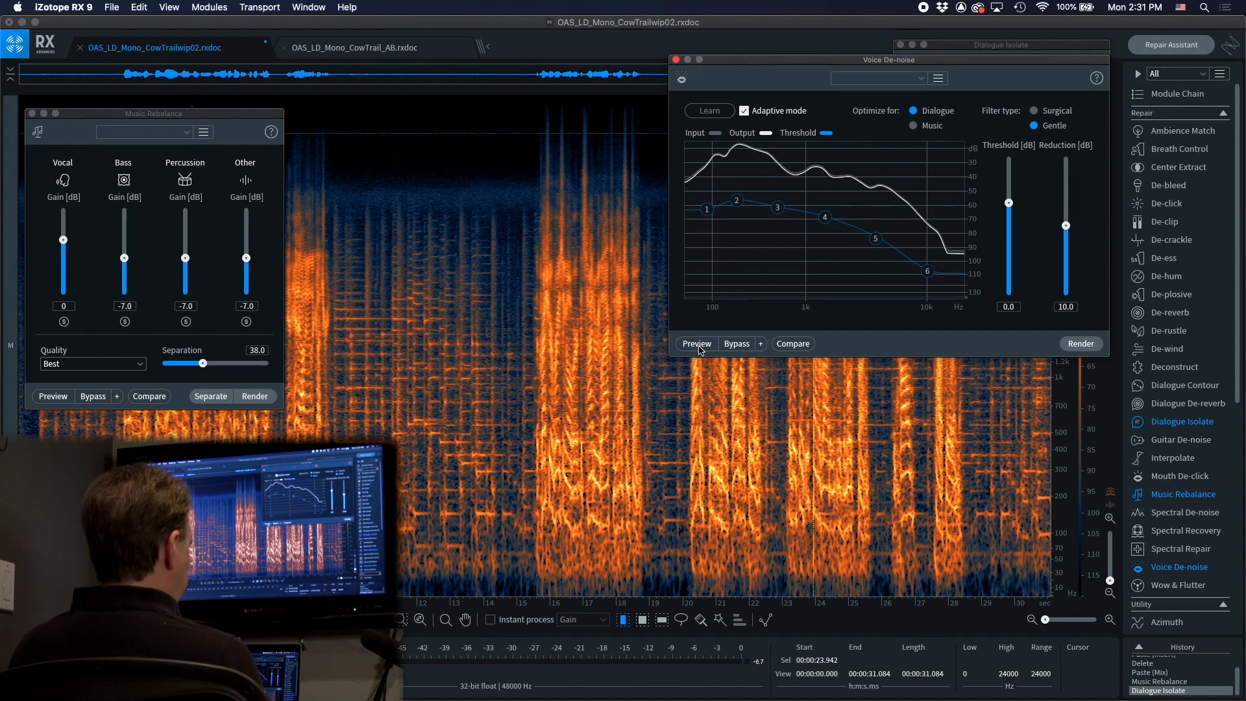
click(744, 111)
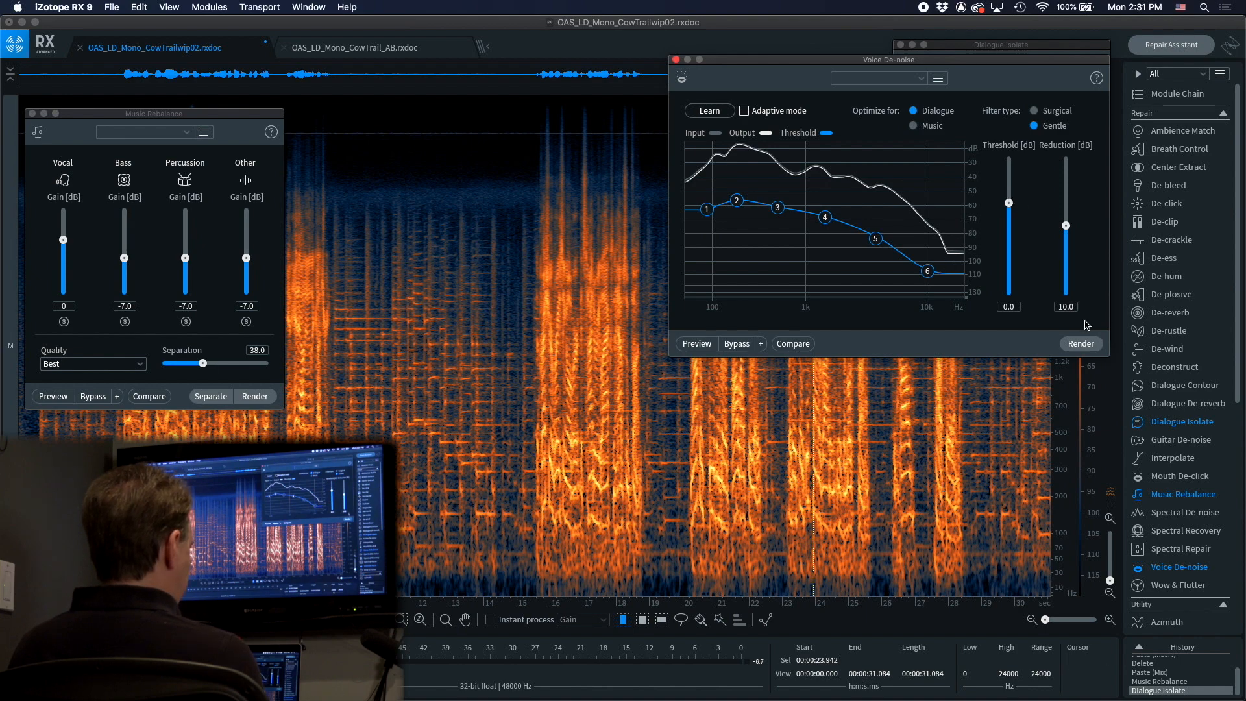
click(1083, 348)
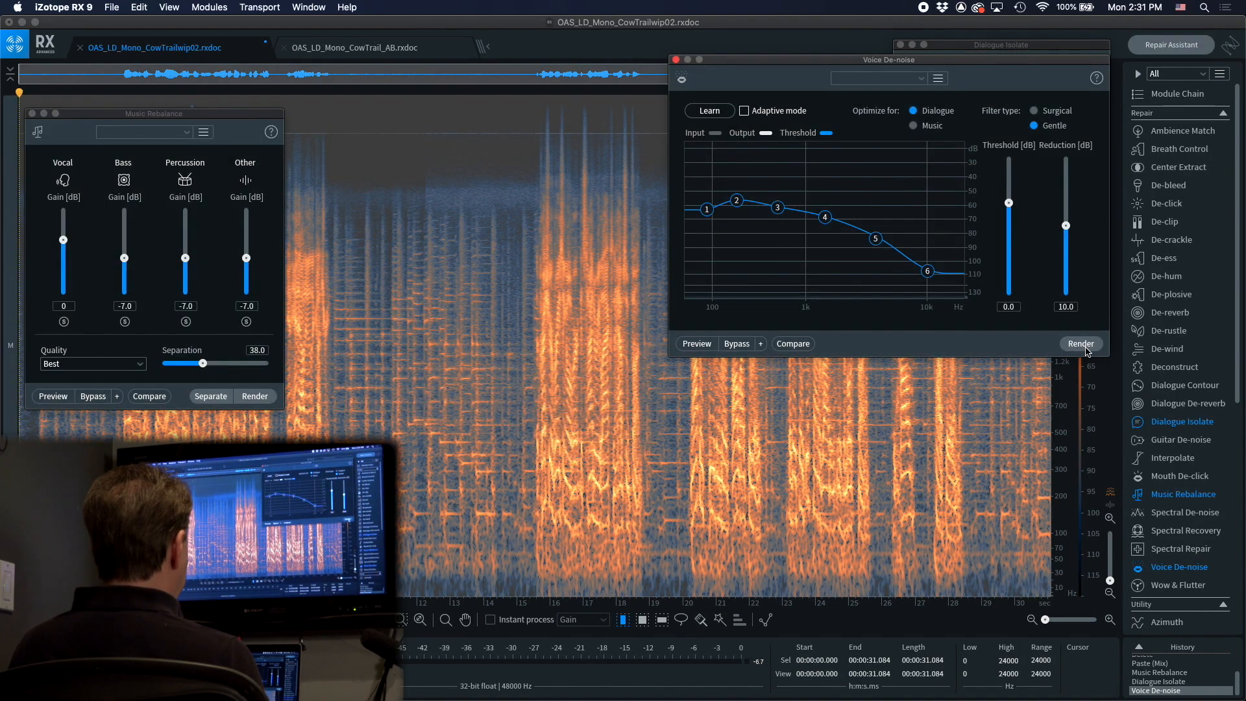
- Listen to the de-noised dialogue from about 12.8 s
click(442, 273)
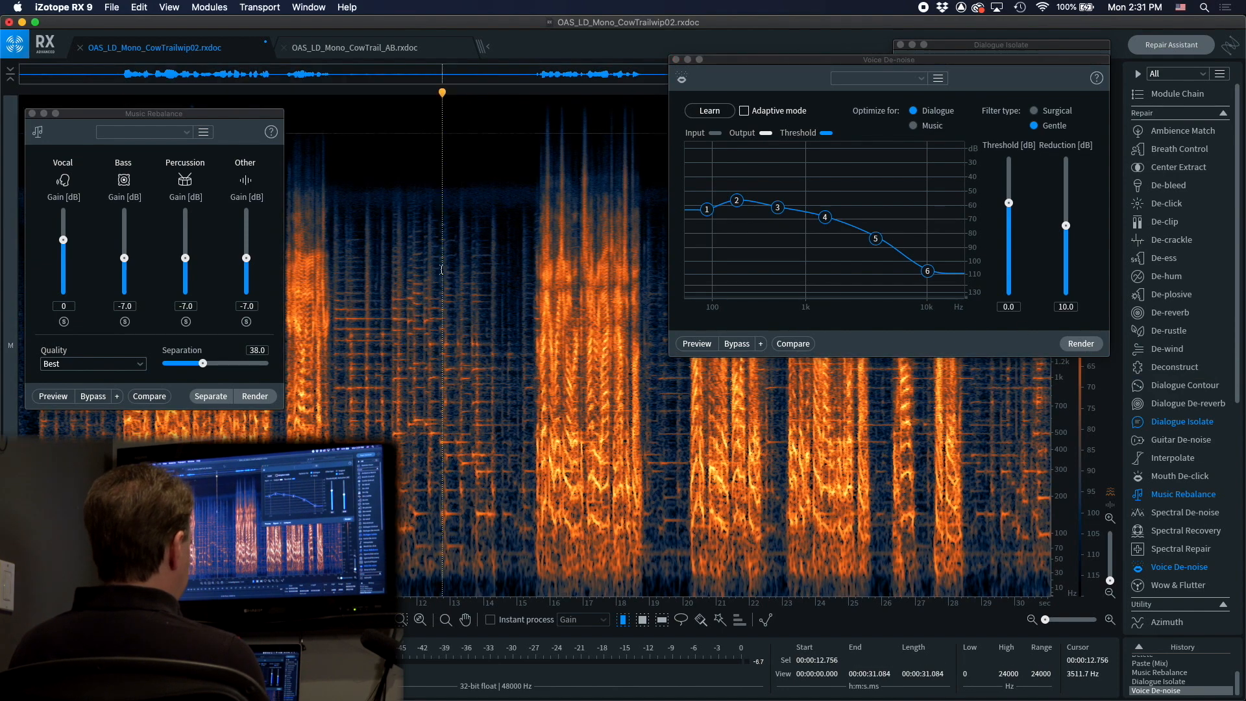
key(space)
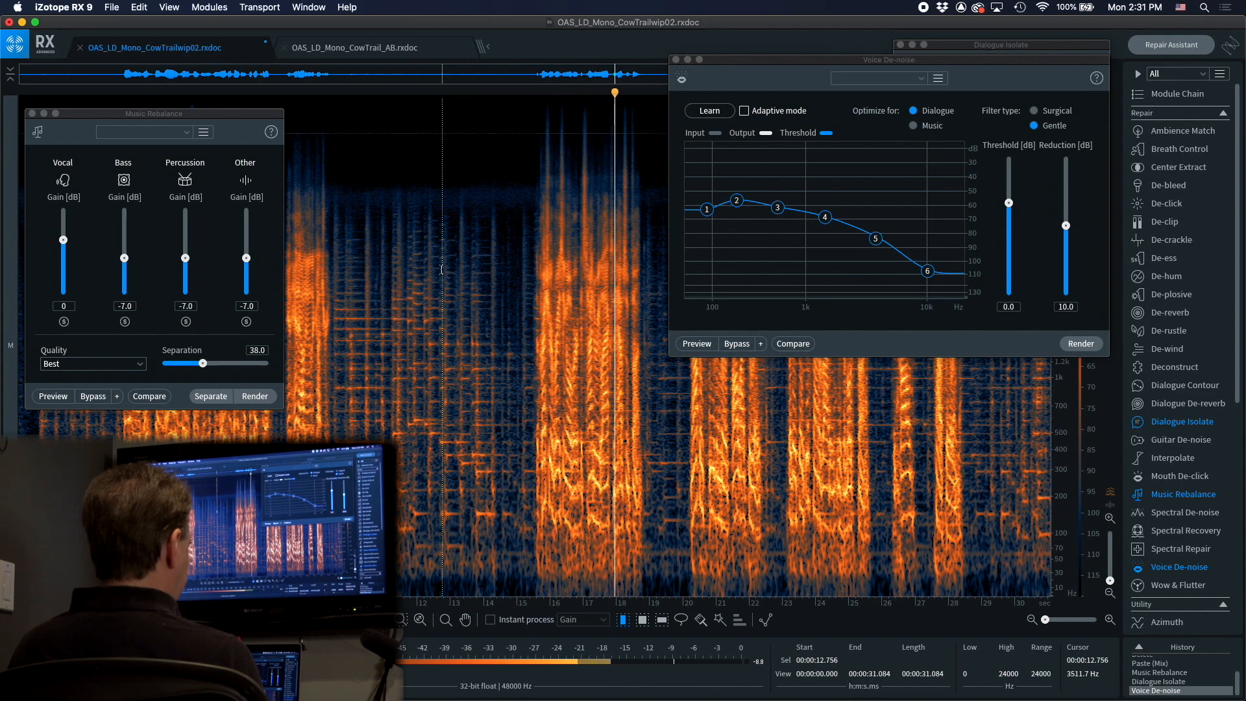
key(space)
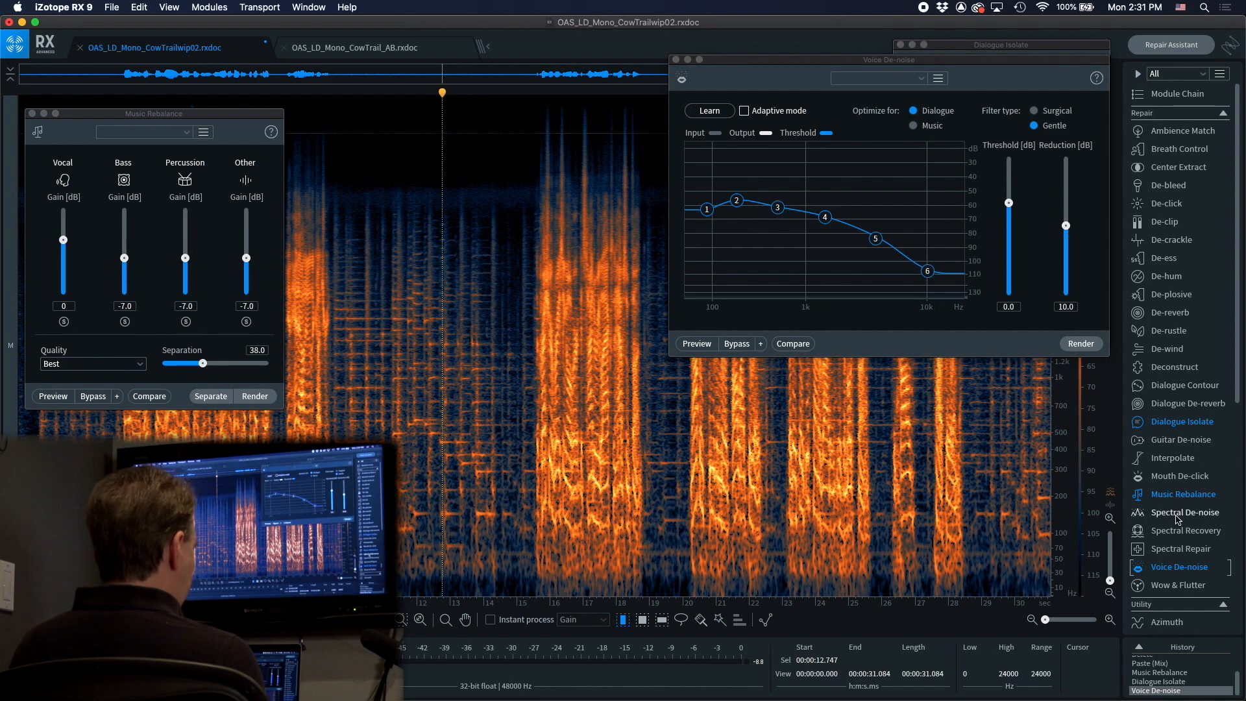
- Open the PhoenixVerb reverb in the Plug-in module and render its Neutral Hall preset at 40% mix over the whole file
scroll(1178, 519, down, 3)
scroll(1178, 519, down, 3)
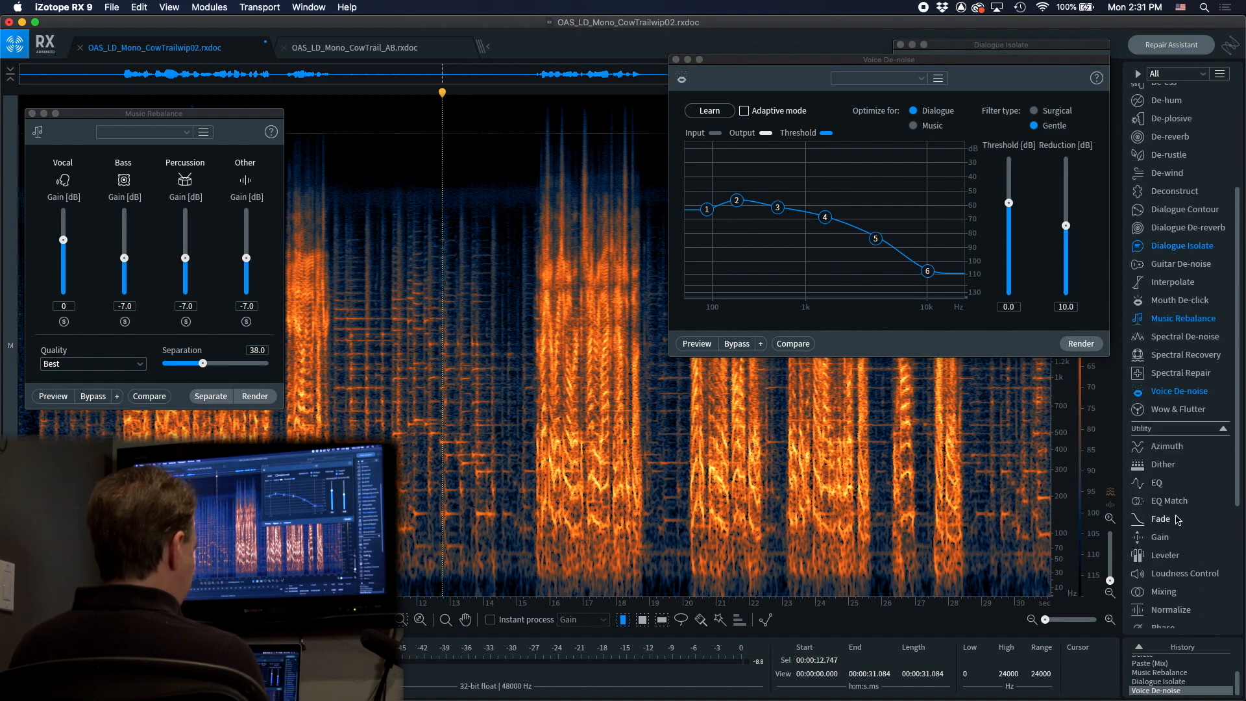
scroll(1187, 535, down, 3)
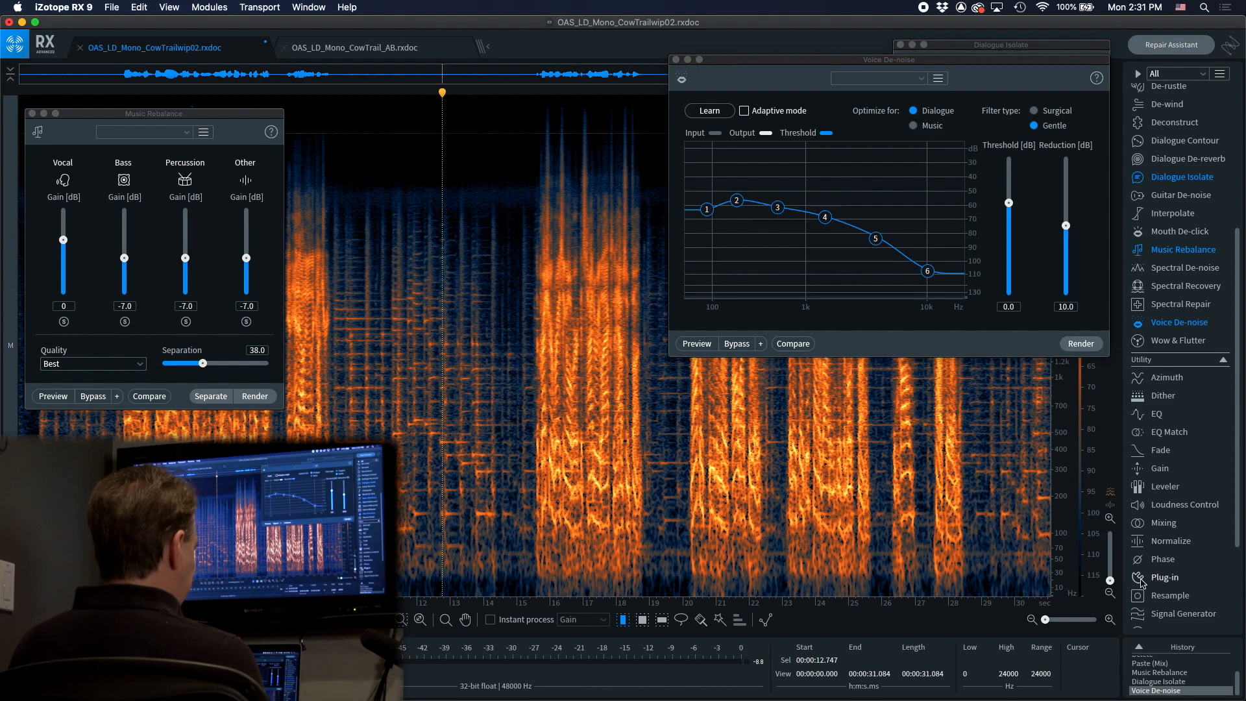
click(1164, 578)
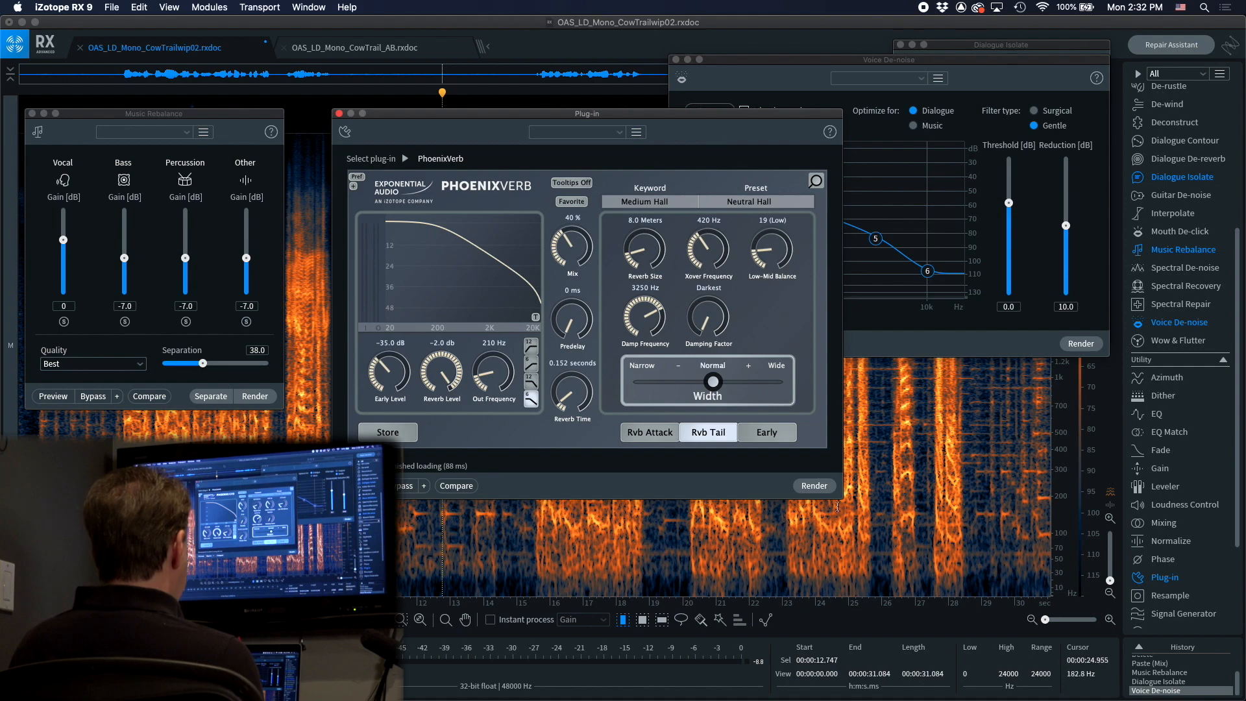
click(815, 486)
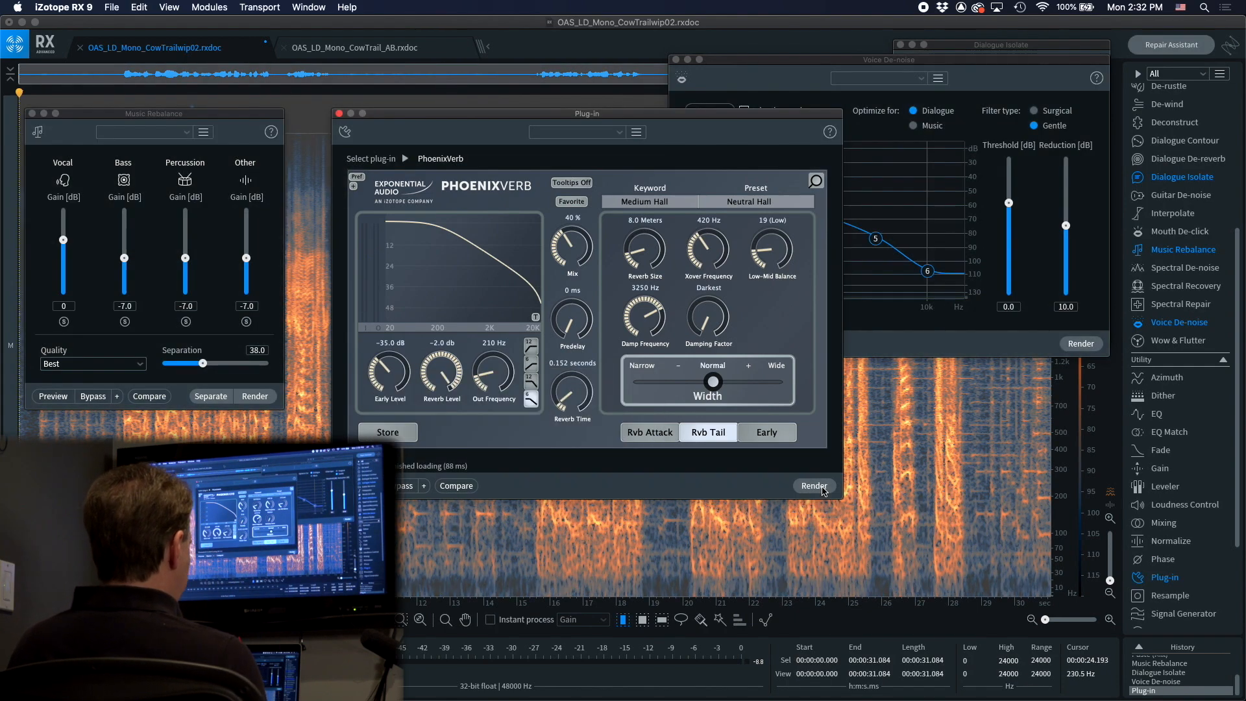
- Close the Plug-in, Voice De-noise, Music Rebalance and Dialogue Isolate windows, and set the playhead at about 15.5 s
click(338, 114)
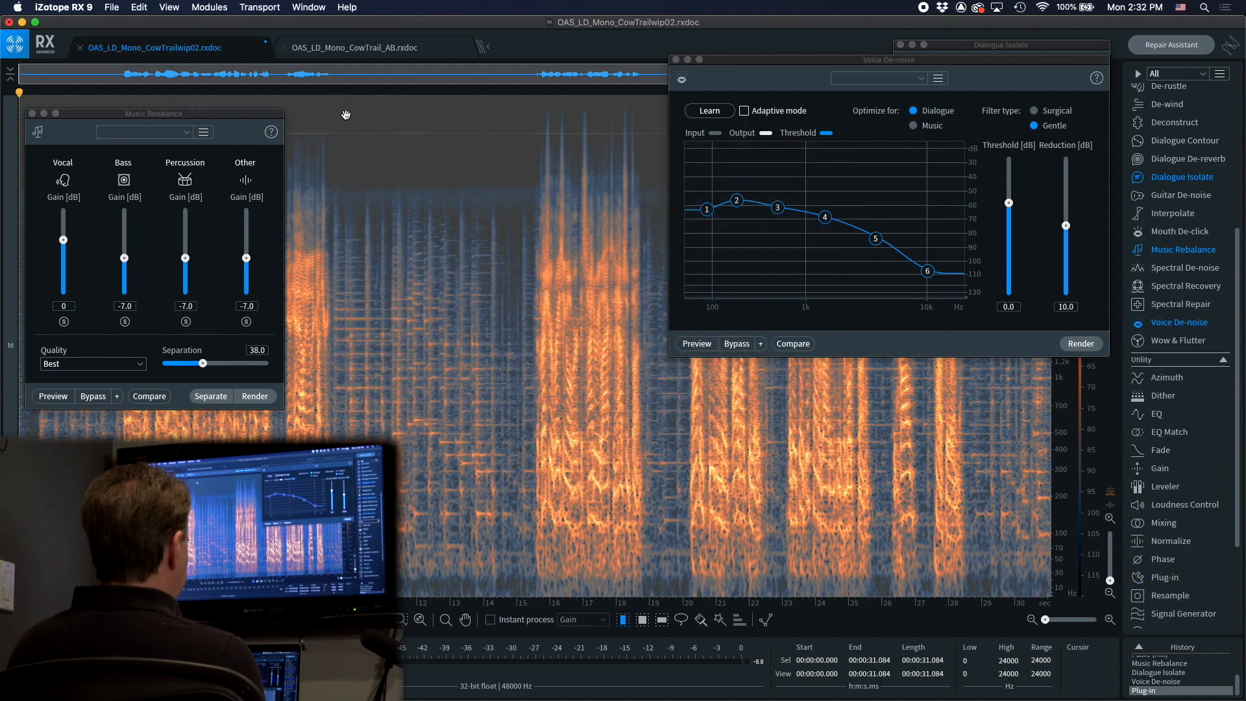
click(676, 59)
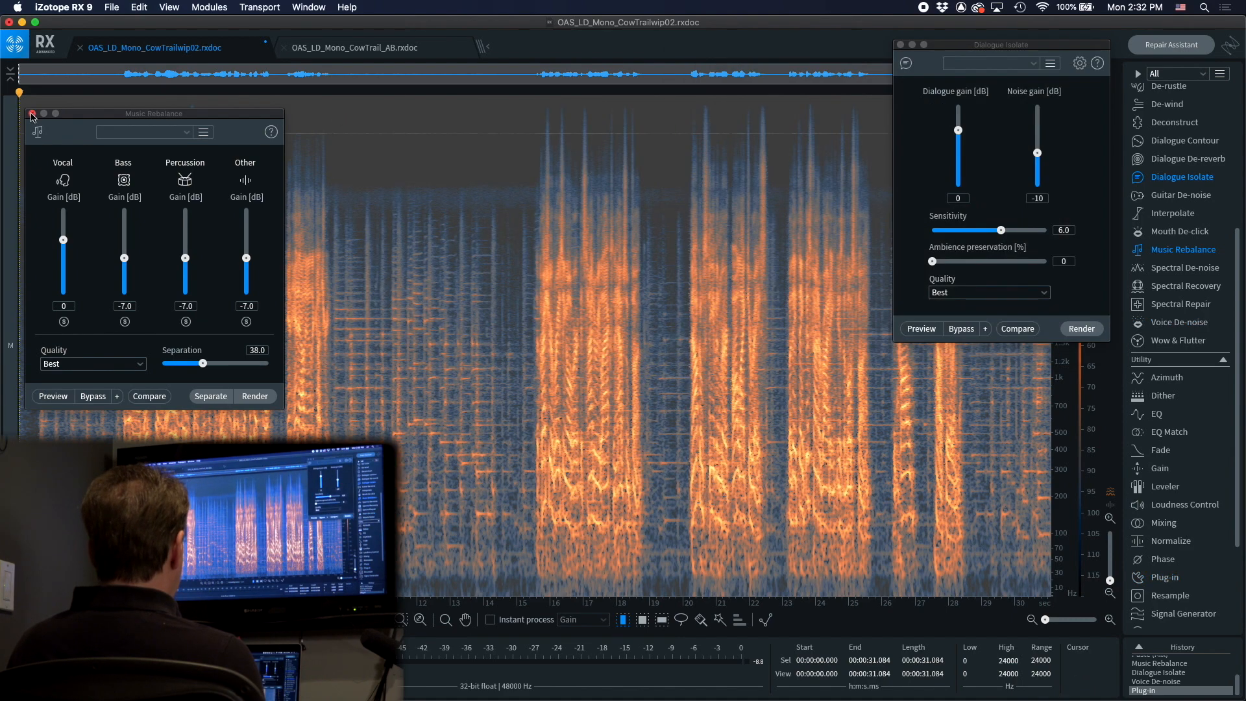
click(32, 115)
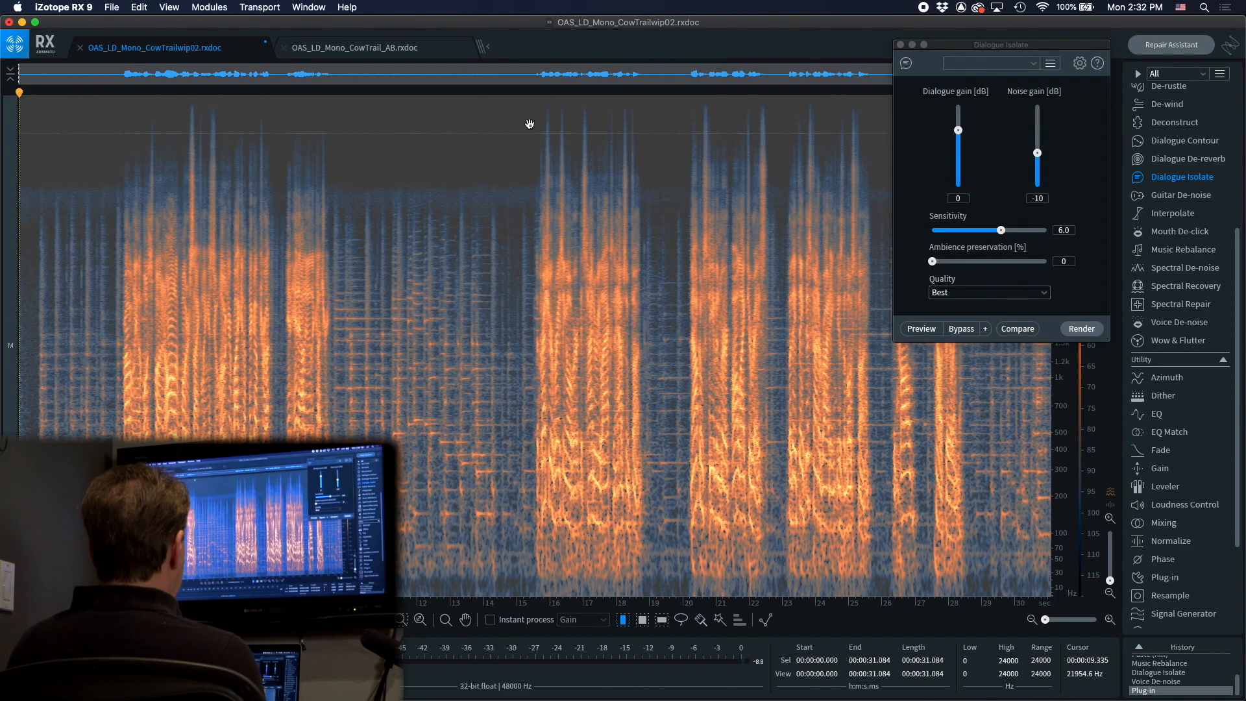
click(900, 44)
click(532, 189)
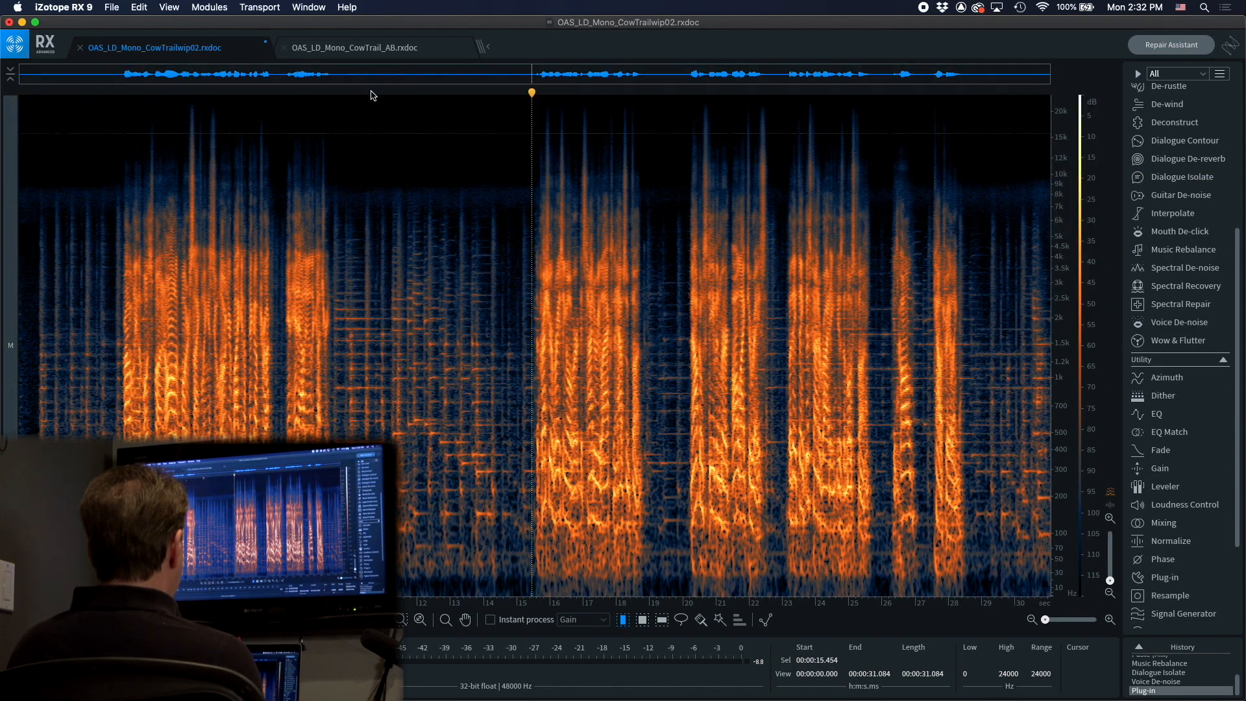
- Go to OAS_LD_Mono_CowTrail_AB.rxdoc, set its history to Paste (Insert), and listen to the original audio from 13 s
click(371, 57)
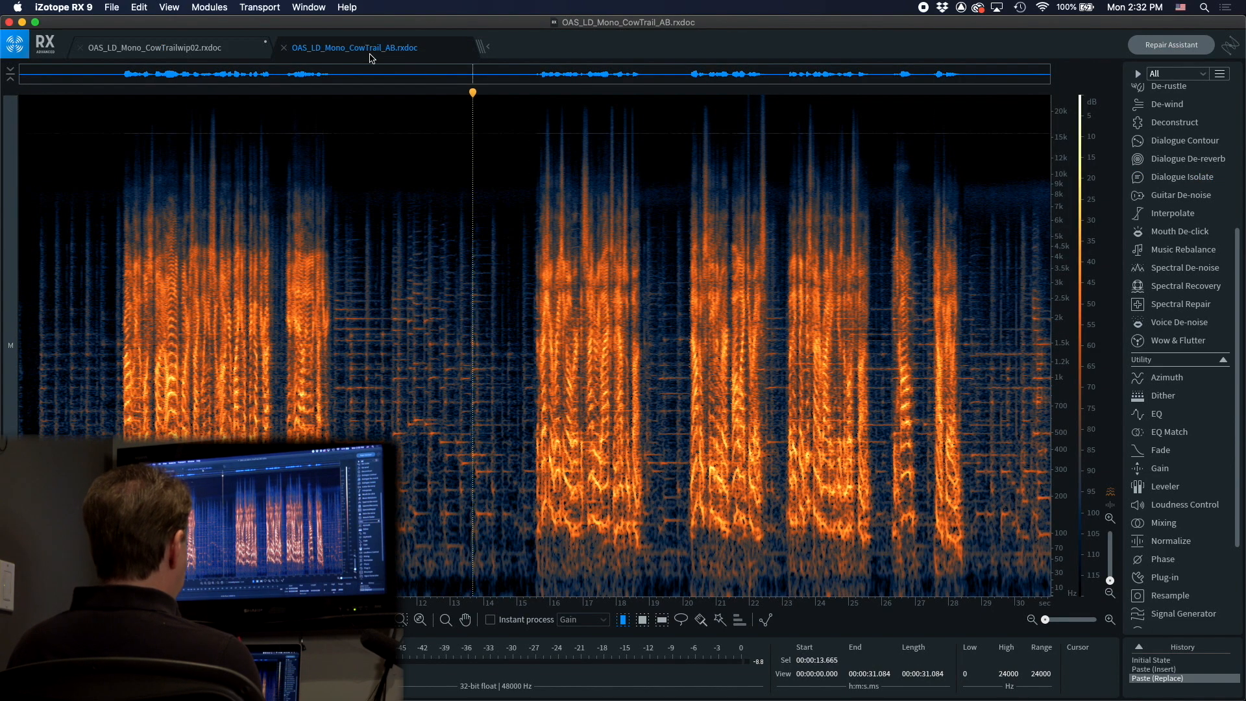
click(1163, 669)
click(449, 344)
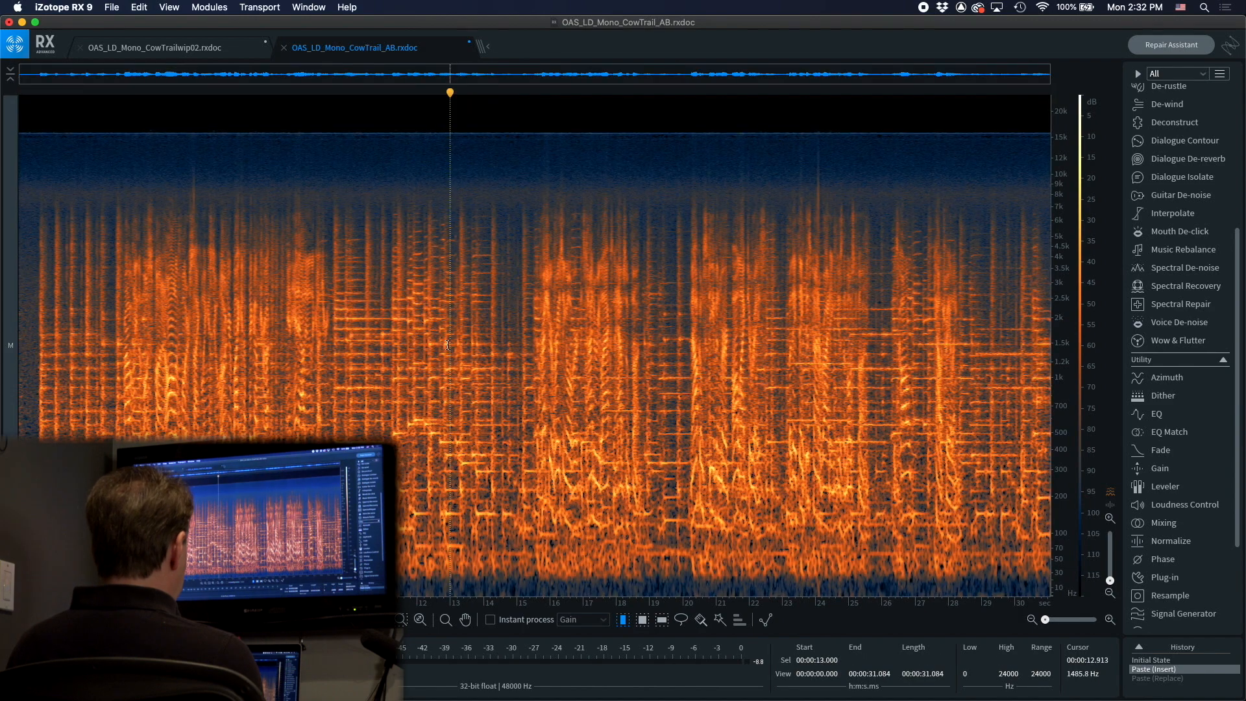
key(space)
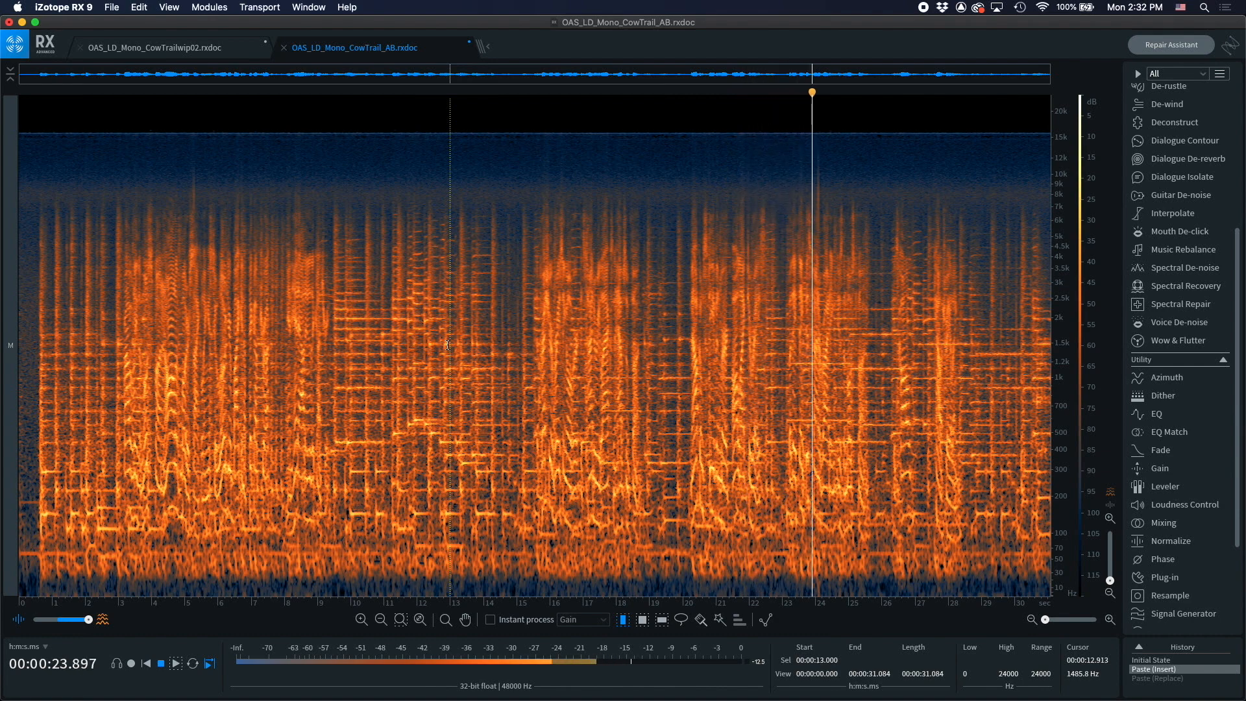
key(space)
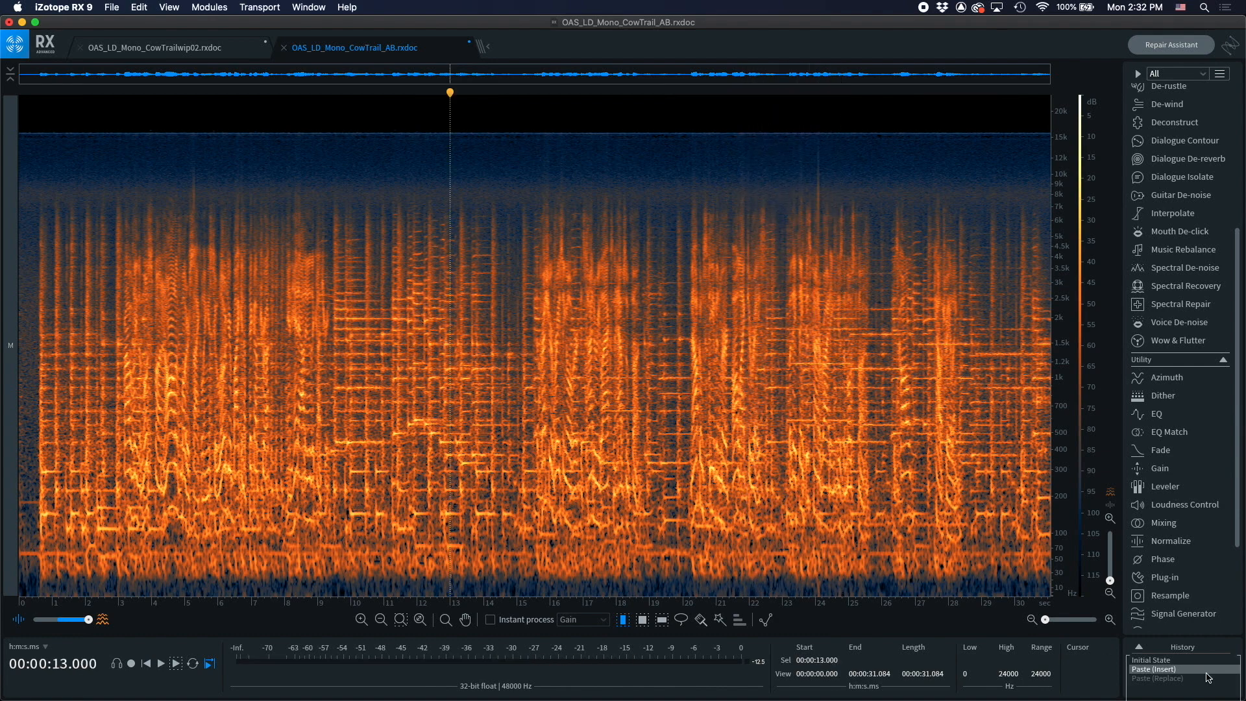
- Set the history state to Paste (Replace) and play the cleaned version from about 12.4 s
click(1161, 678)
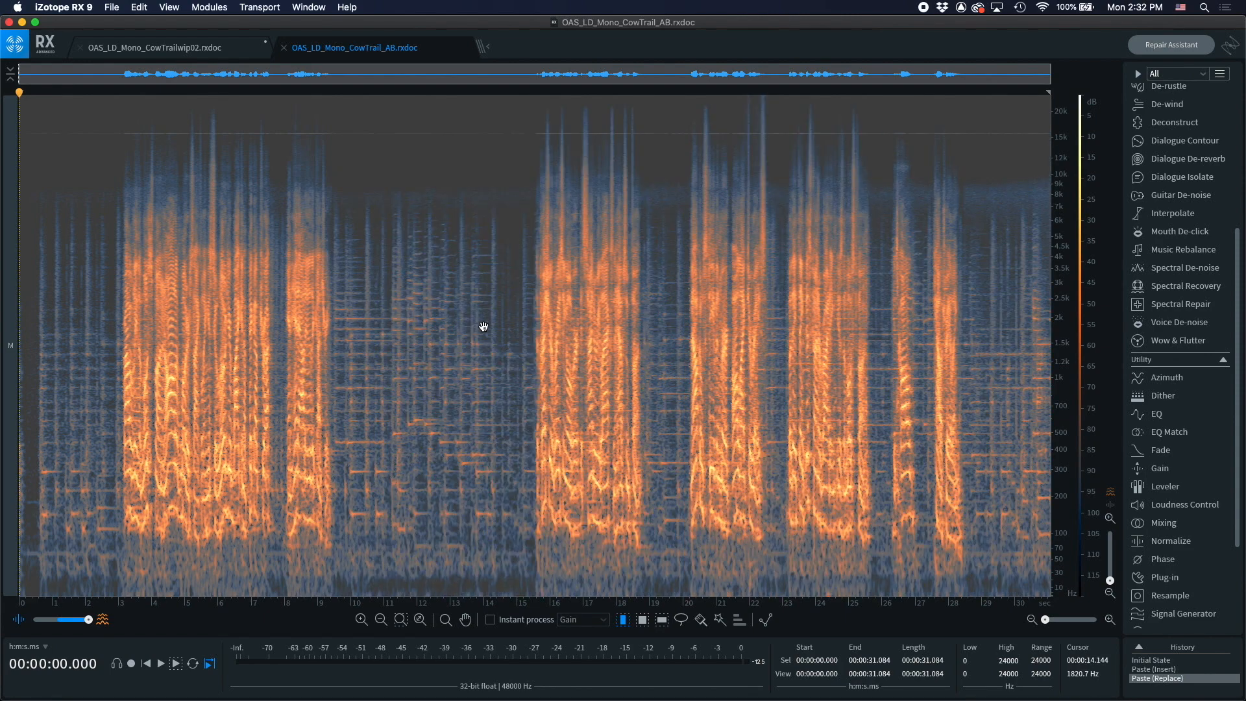
click(429, 313)
key(space)
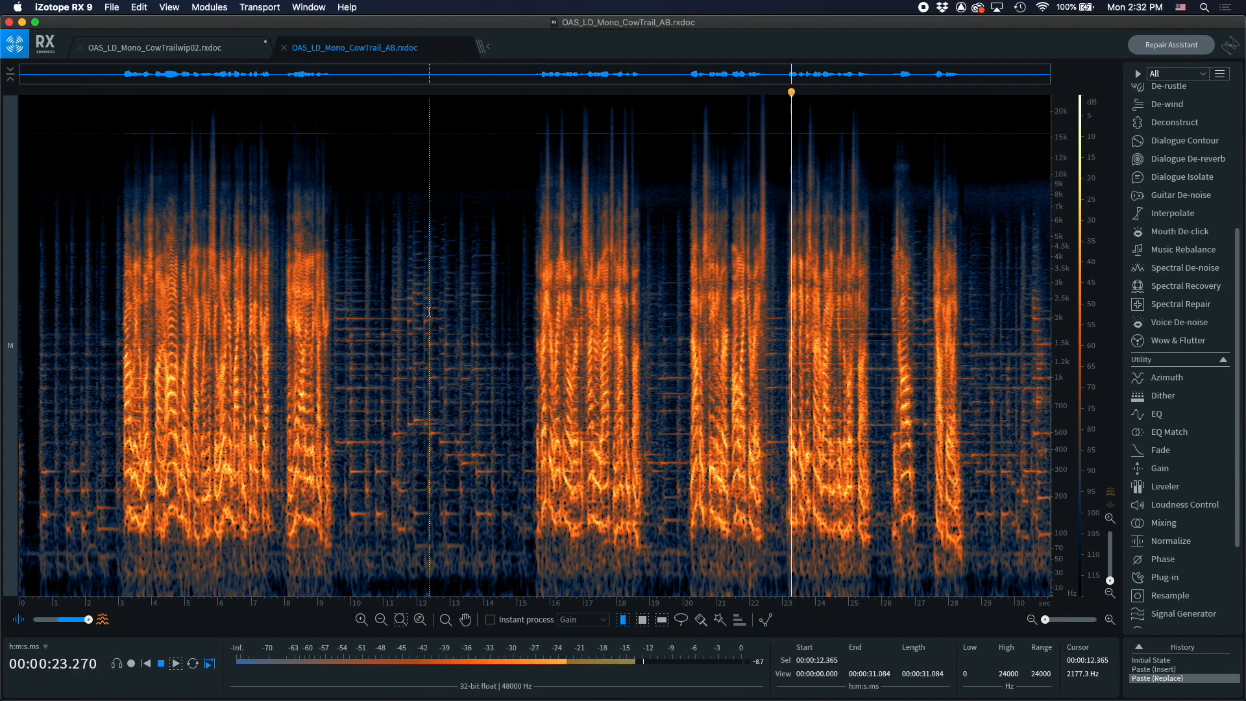
- Switch to the Paste (Insert) history state during playback to compare with the original, and stop playback
click(1143, 669)
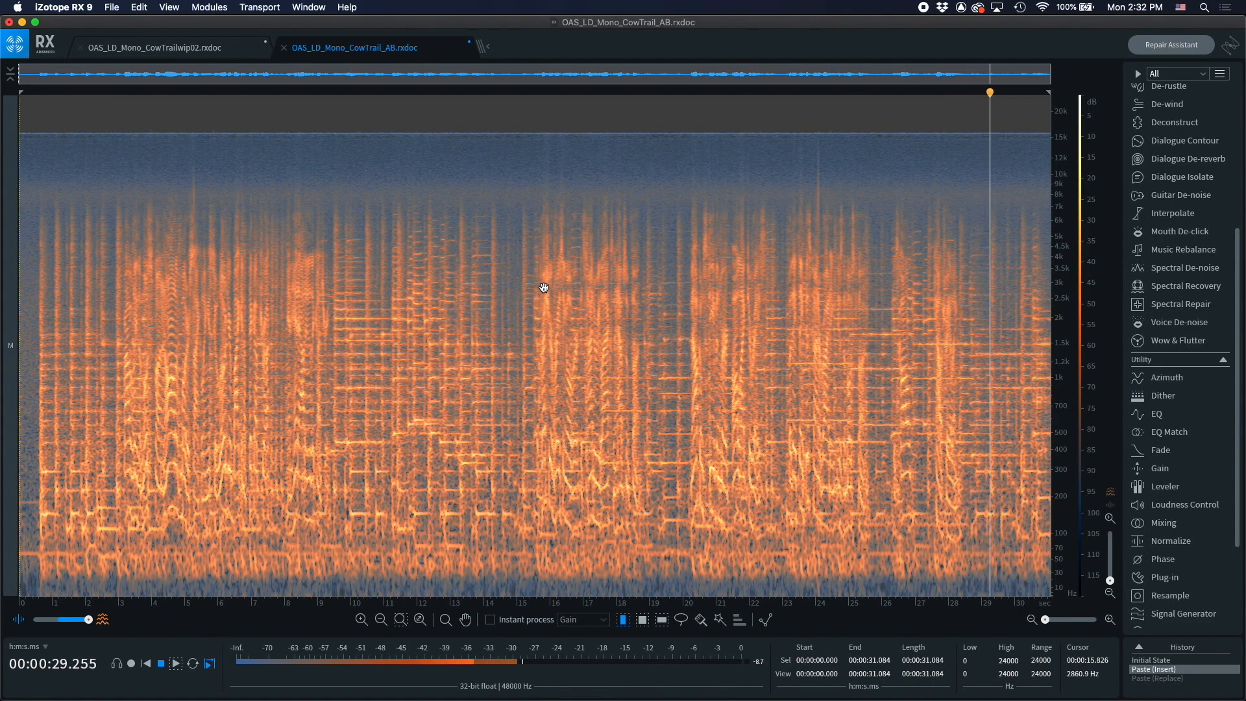
click(543, 285)
key(space)
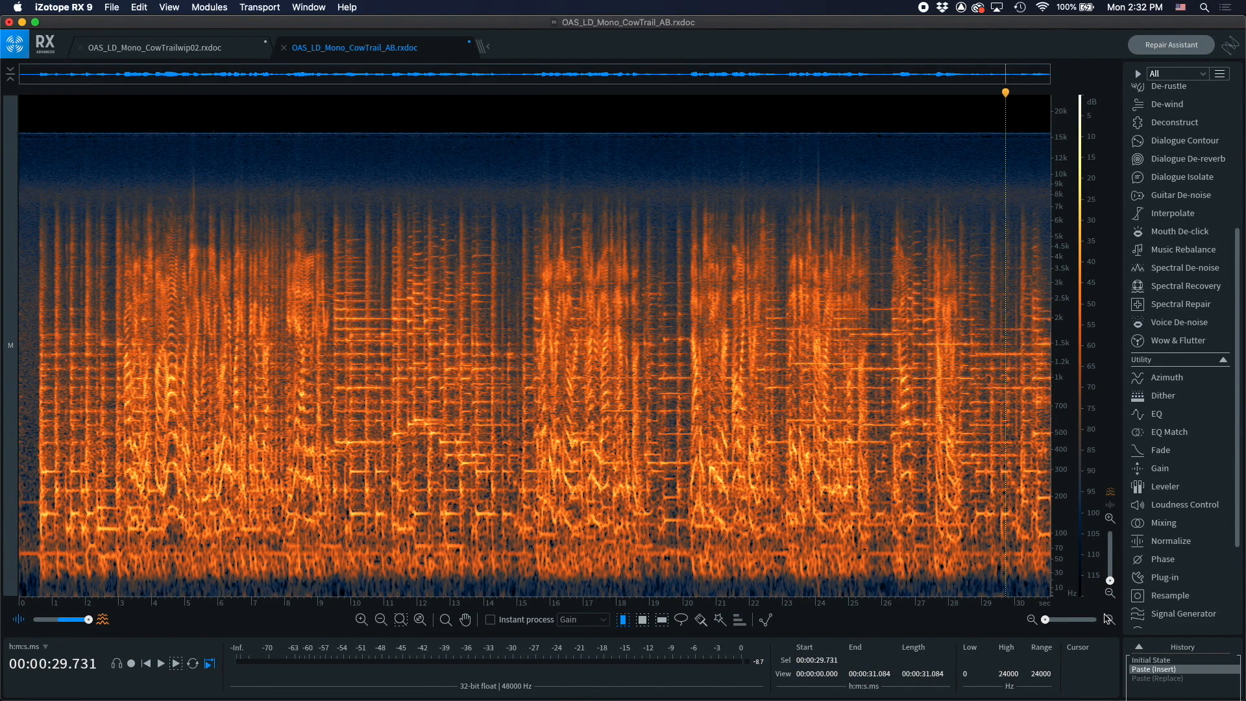
- Return the A/B file to the Paste (Replace) history state and set the playhead at about 13.7 s
click(1166, 679)
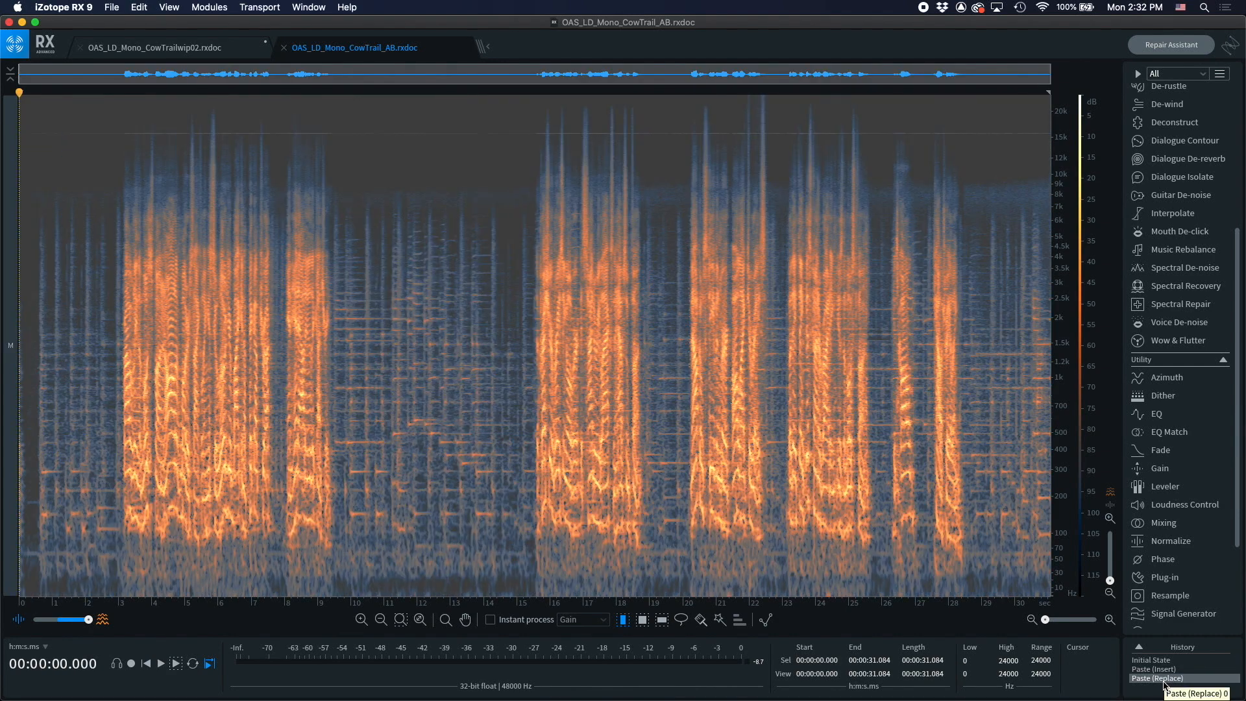
click(474, 389)
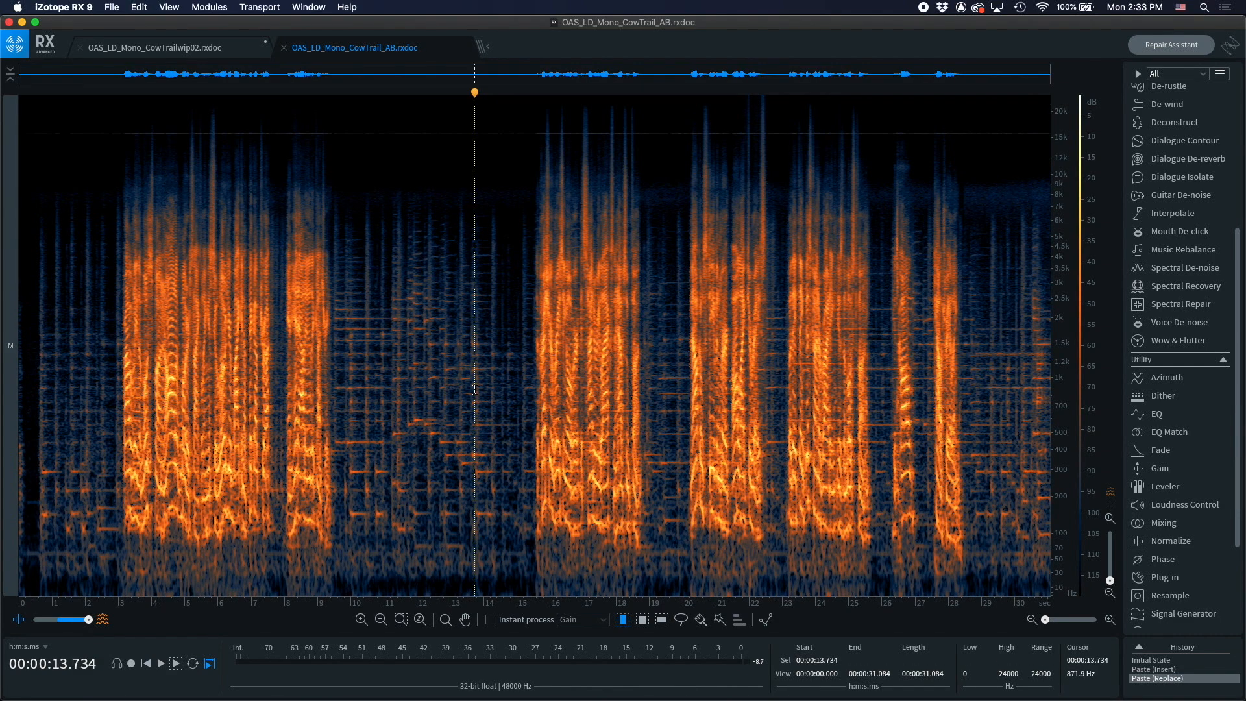